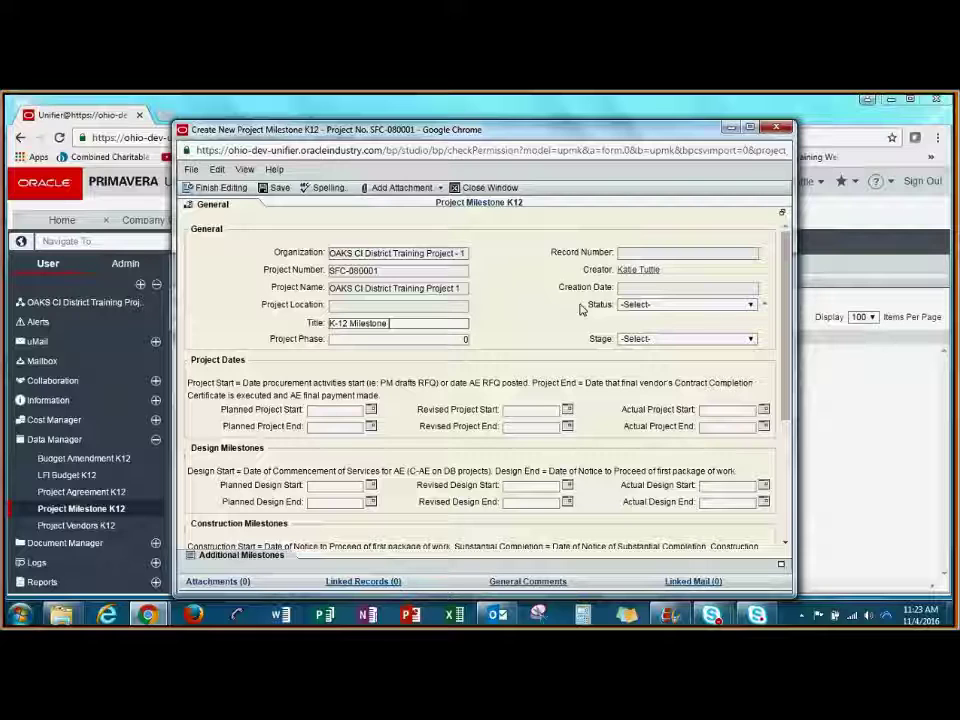
Fill in the general details with project phase 50, status Active and stage Design.
click(456, 338)
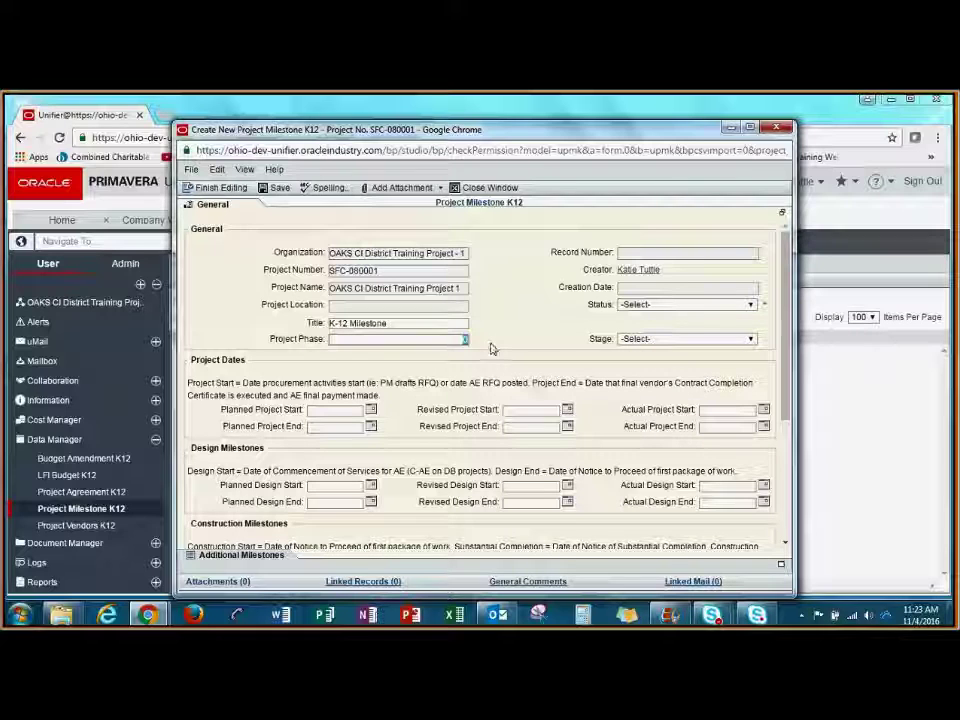
text(50)
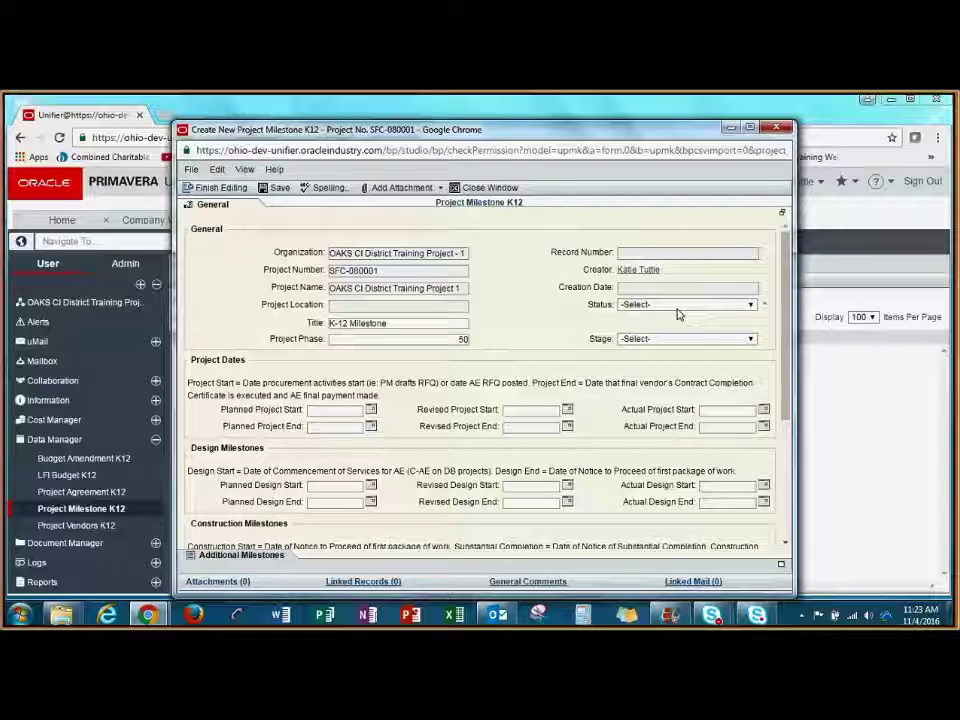
click(742, 310)
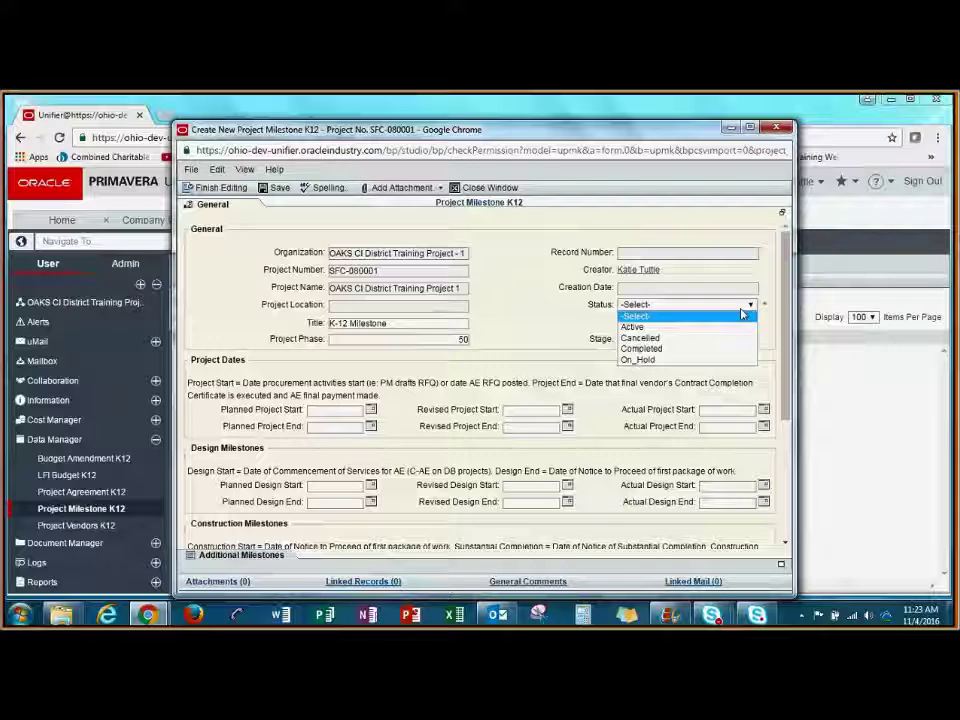
click(740, 327)
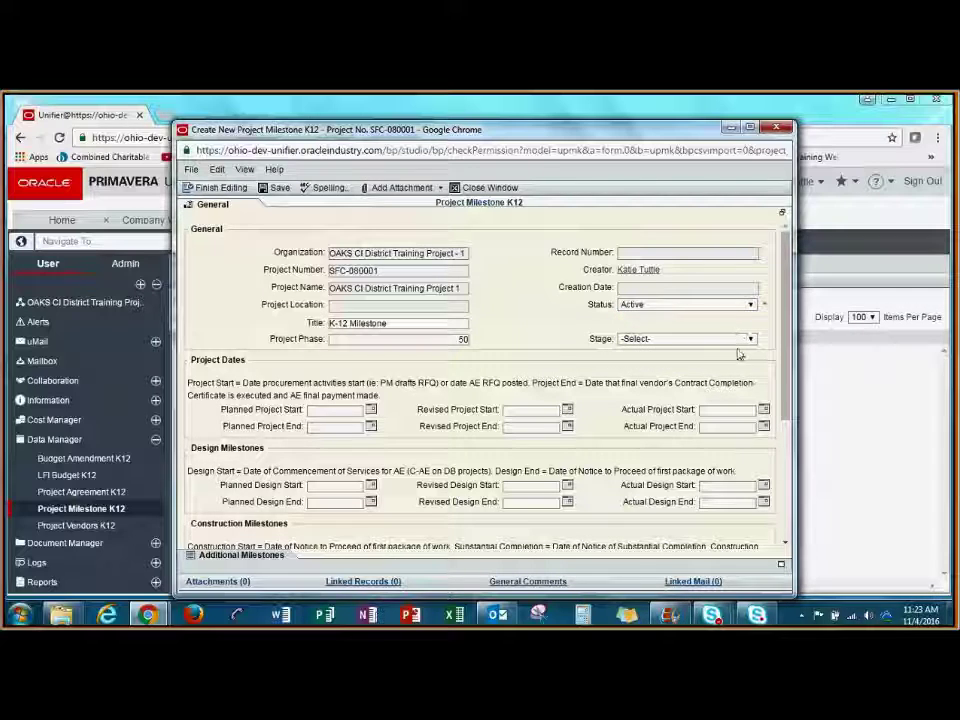
click(751, 340)
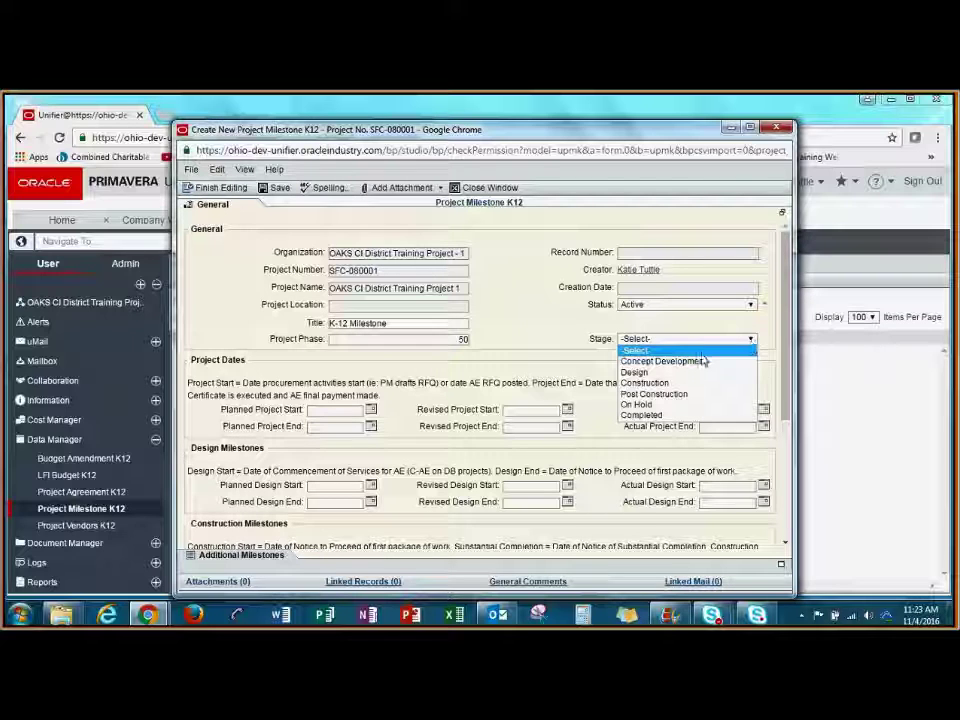
click(686, 372)
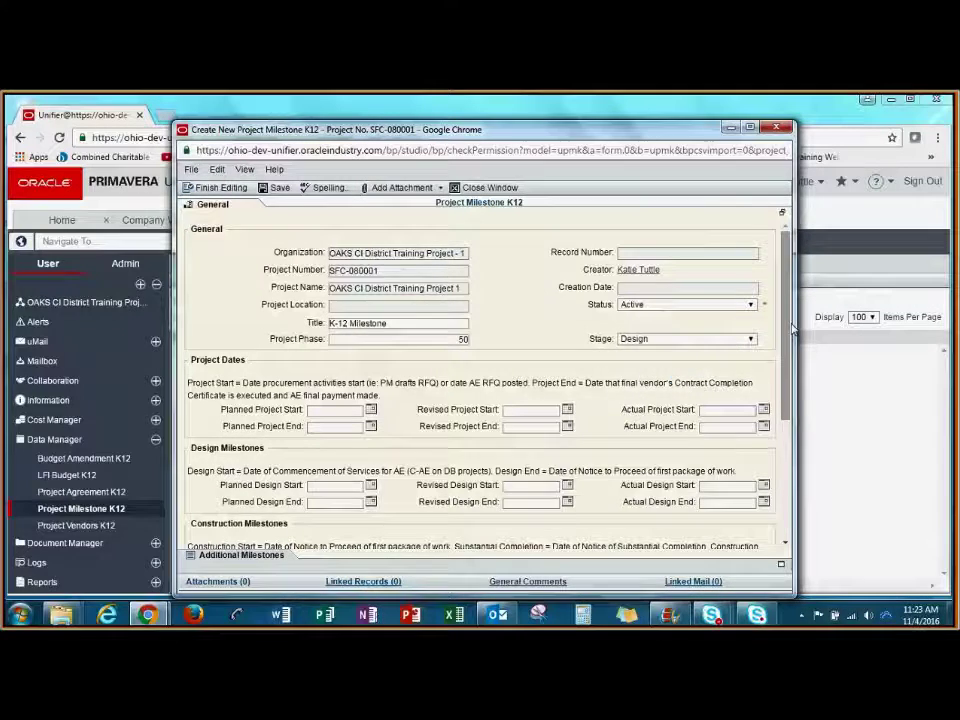
Set the planned project start to 11/04/2016 and the planned project end to 11/30/2017.
scroll(403, 283, down, 3)
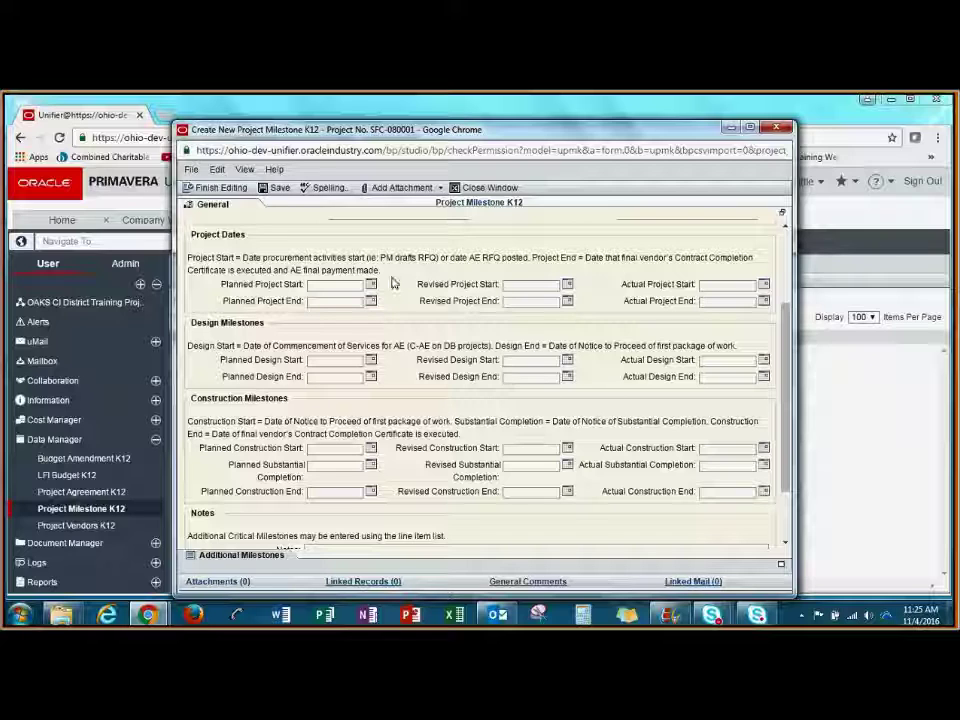
click(370, 285)
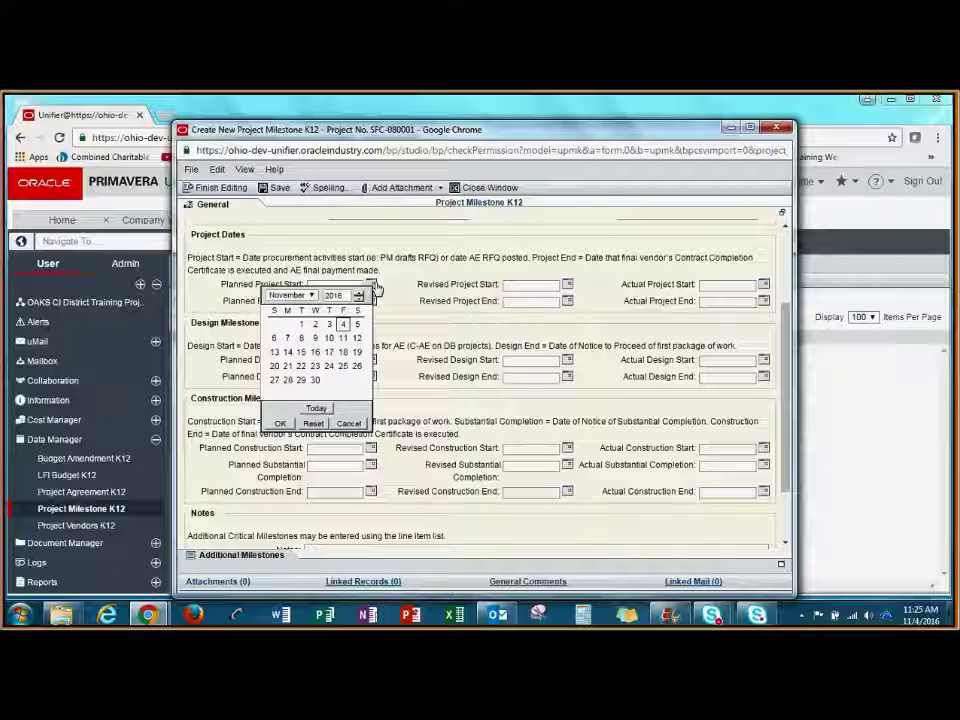
click(280, 423)
click(370, 301)
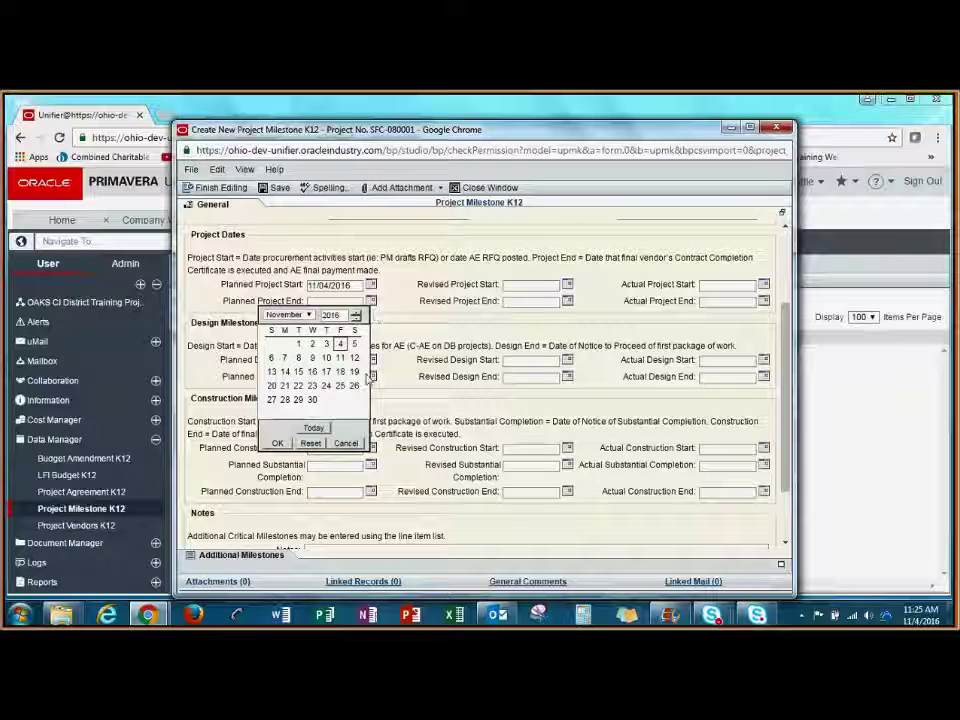
click(355, 313)
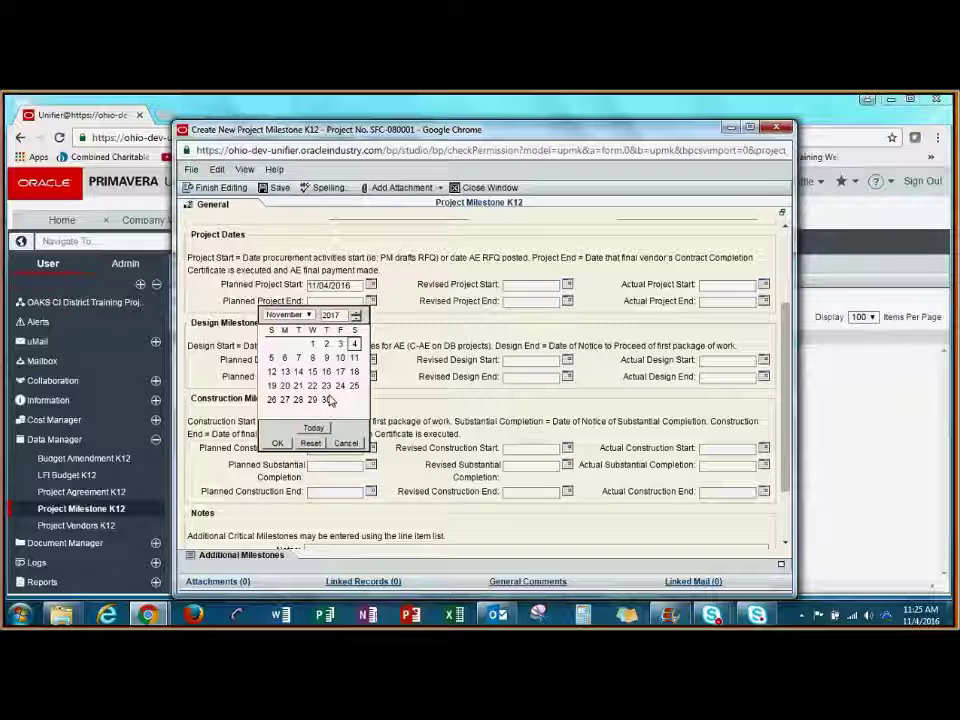
click(328, 399)
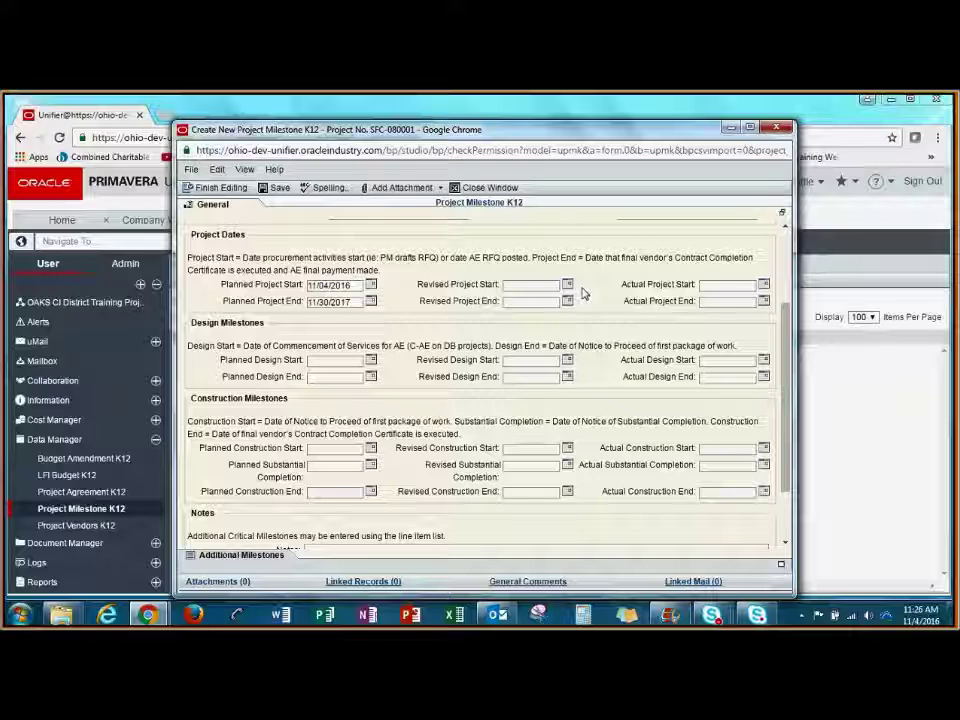
Set the revised project start to 11/04/2016 and the revised project end to 11/30/2017.
click(567, 284)
click(538, 325)
click(567, 300)
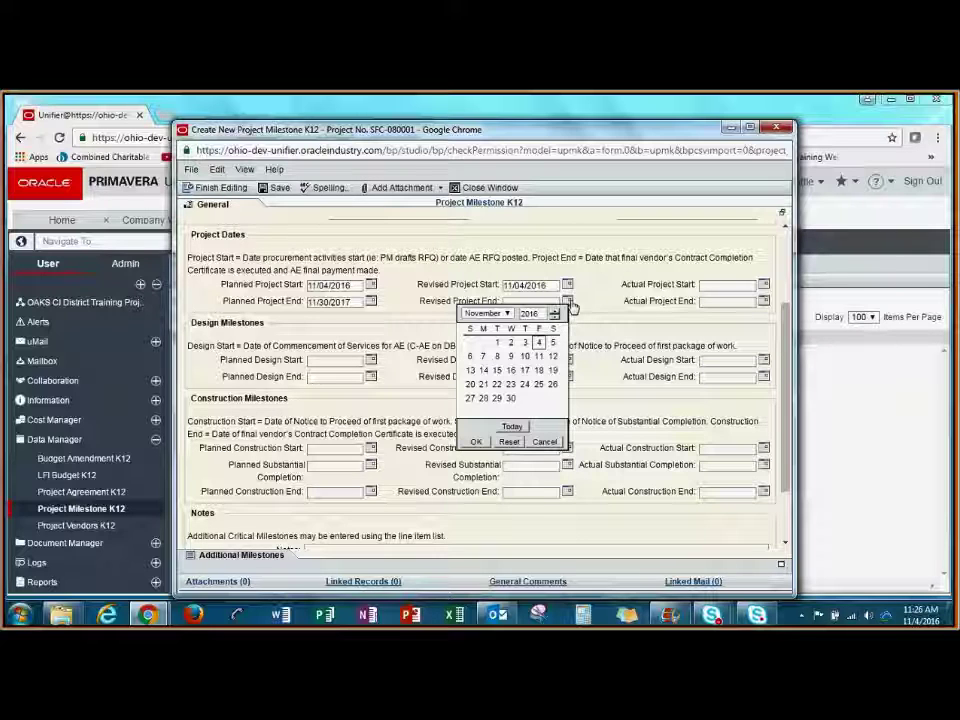
click(554, 310)
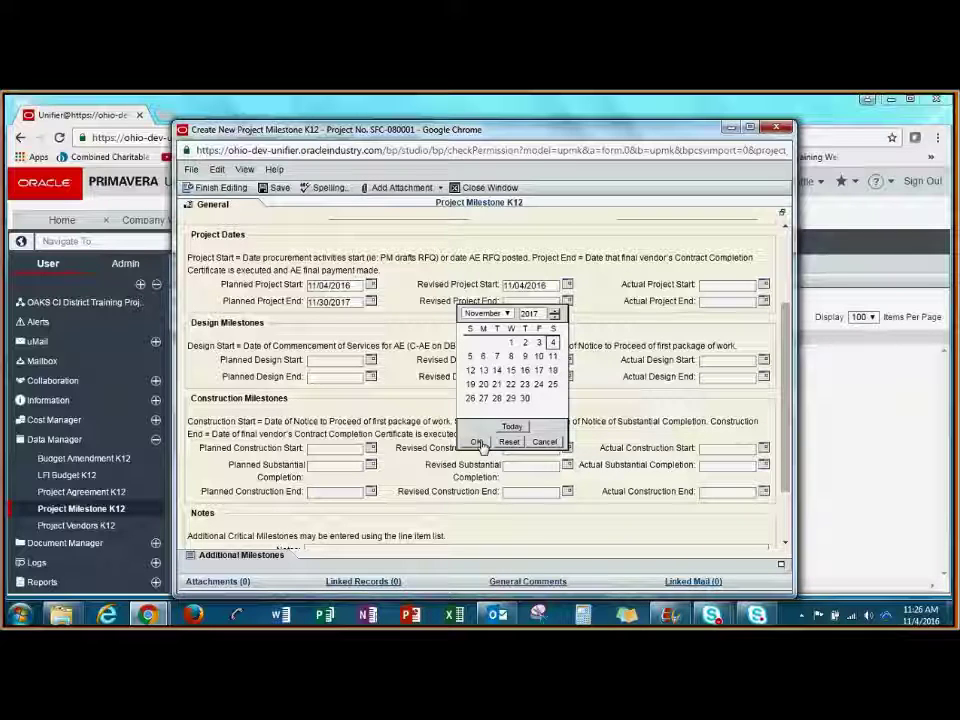
click(524, 398)
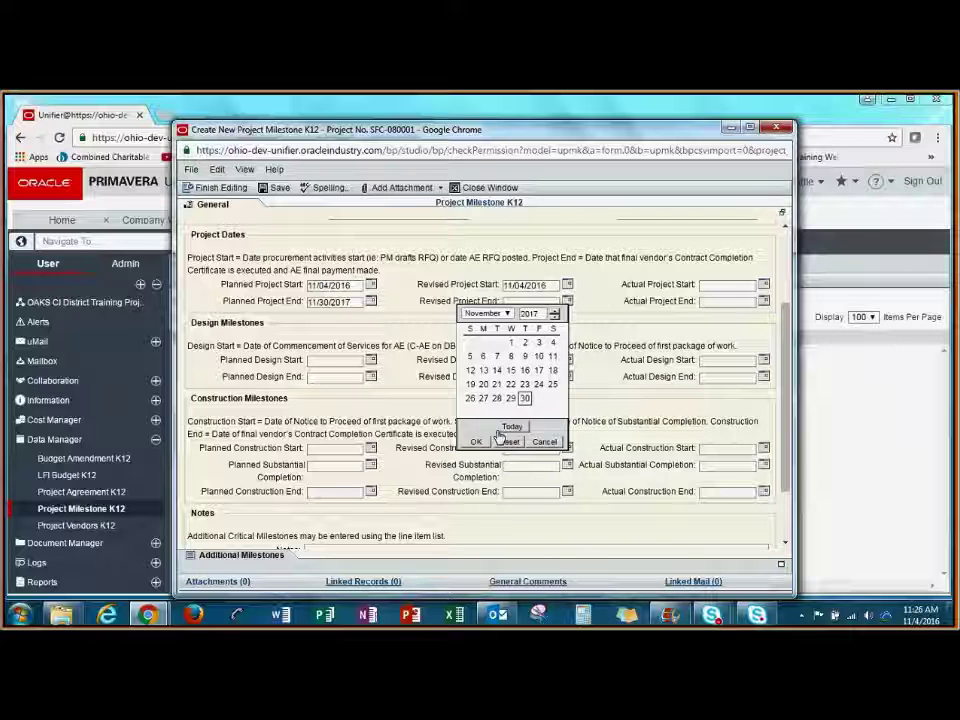
click(477, 441)
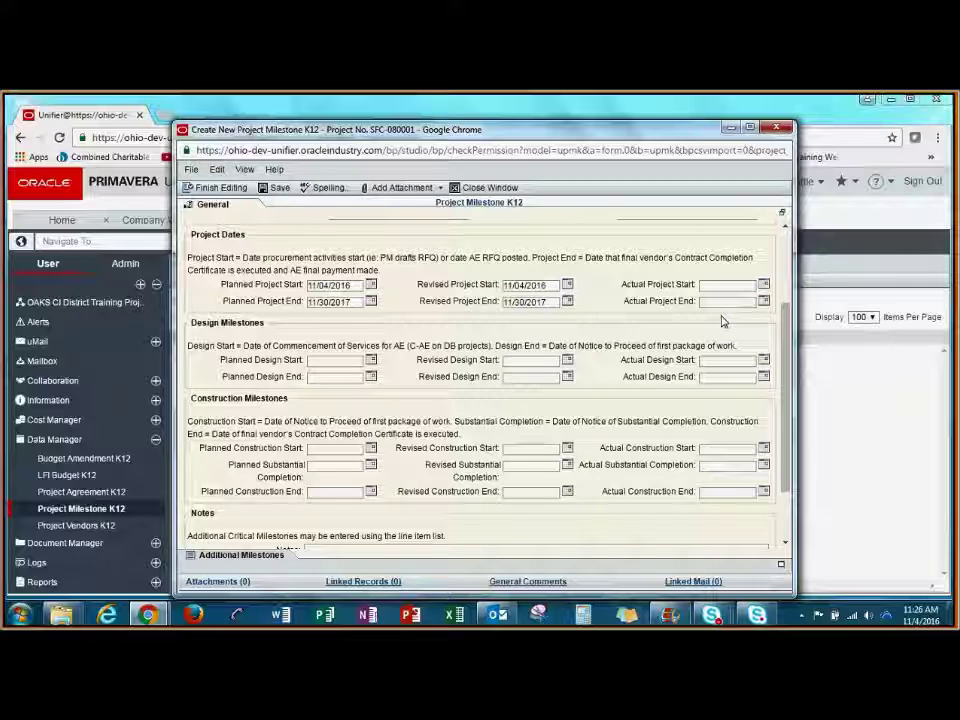
Set the actual project start to 11/04/2016 and the actual project end to 11/30/2017.
click(764, 286)
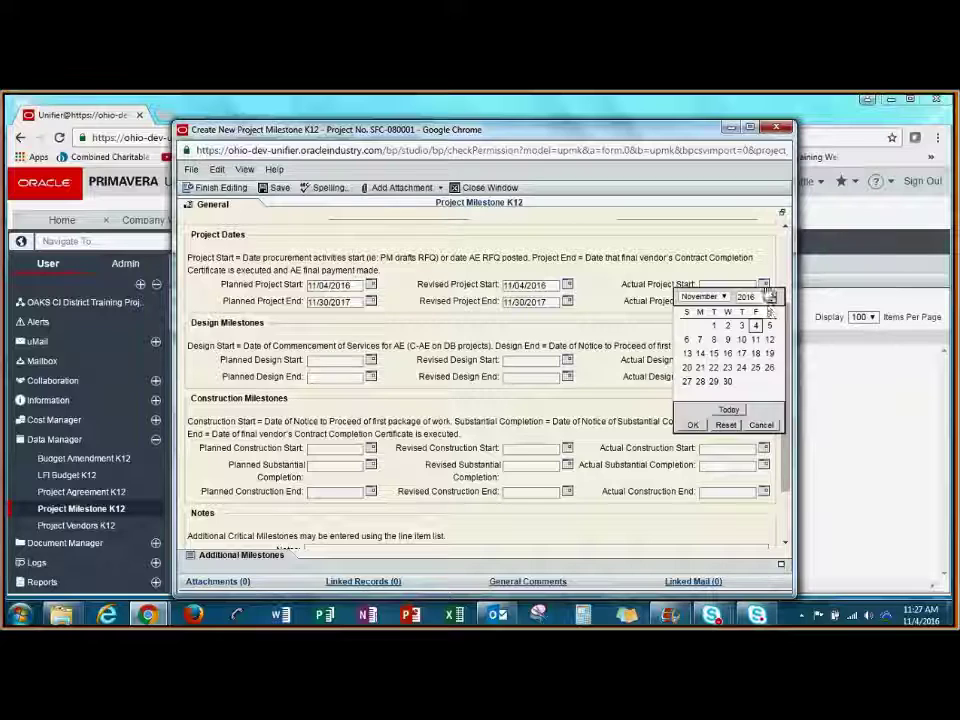
click(693, 426)
click(764, 302)
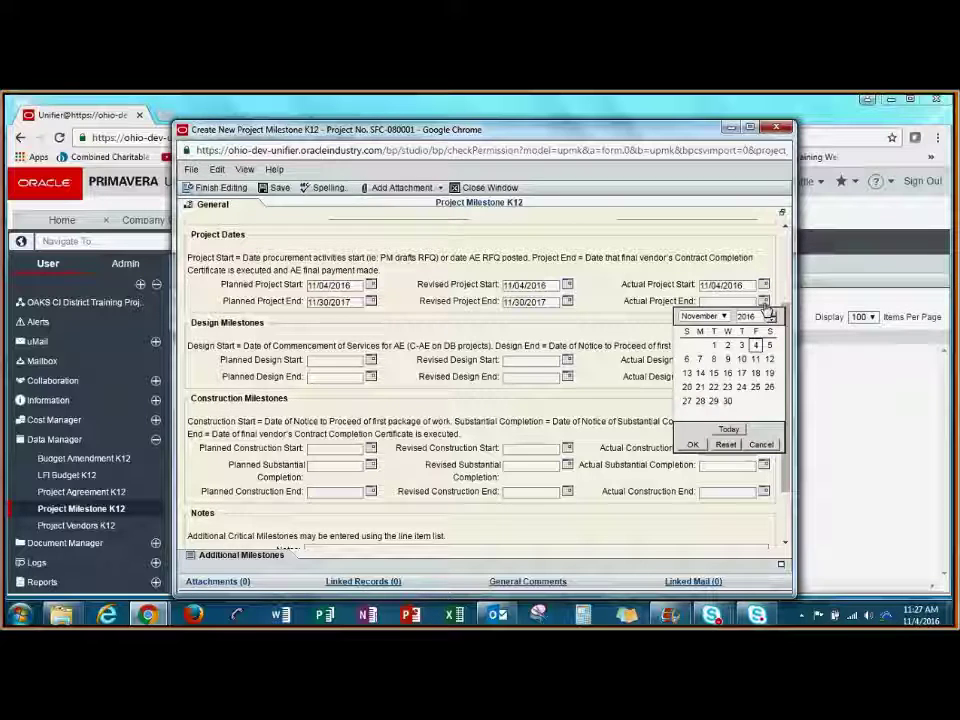
click(771, 316)
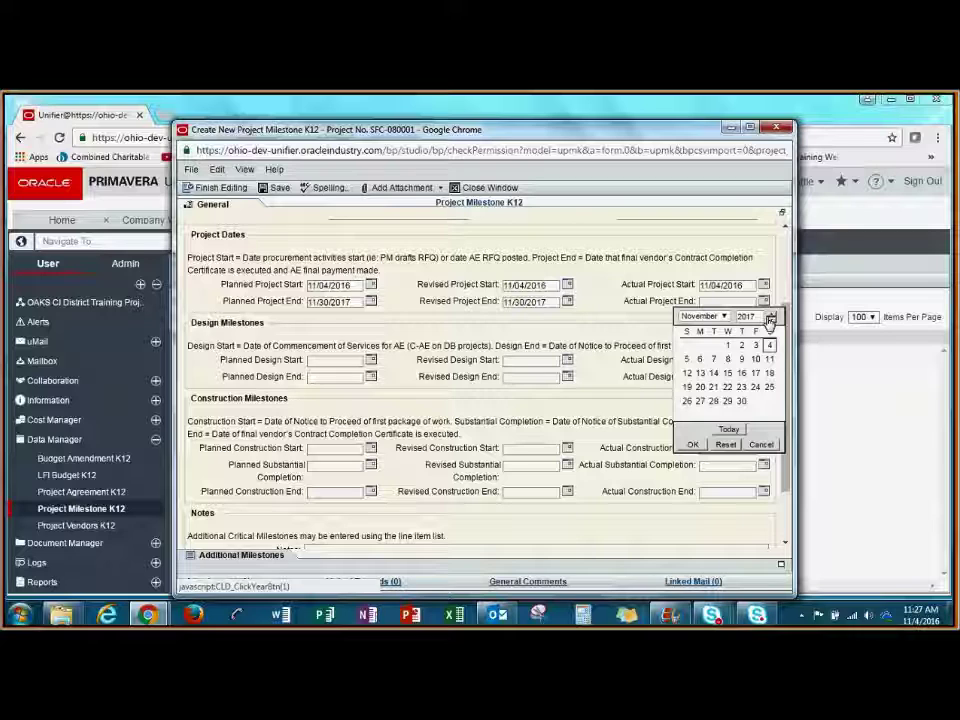
click(741, 401)
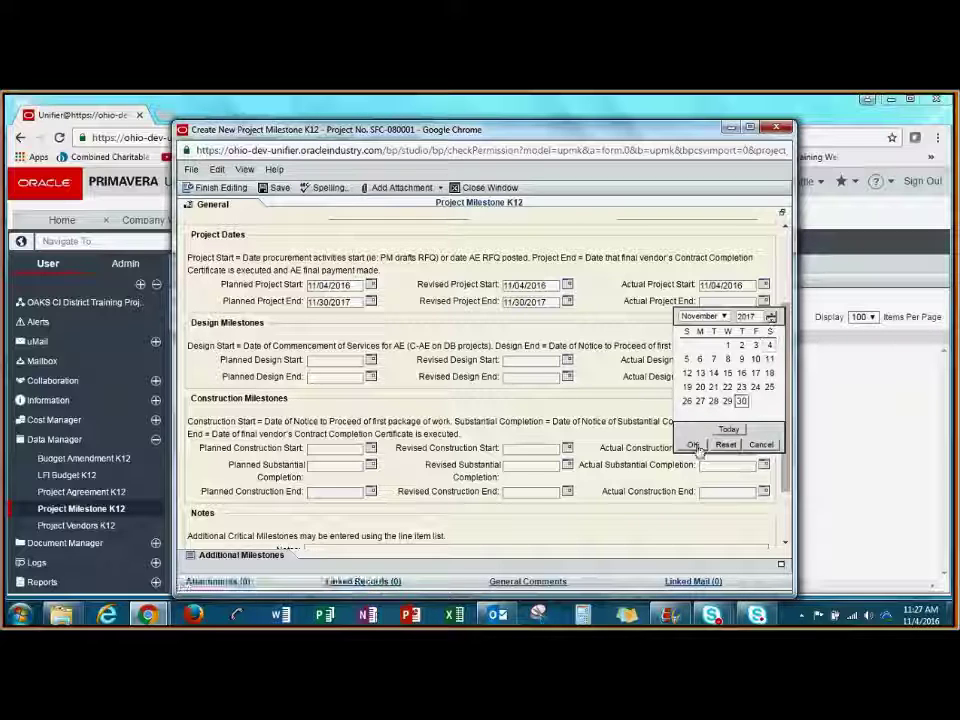
click(693, 444)
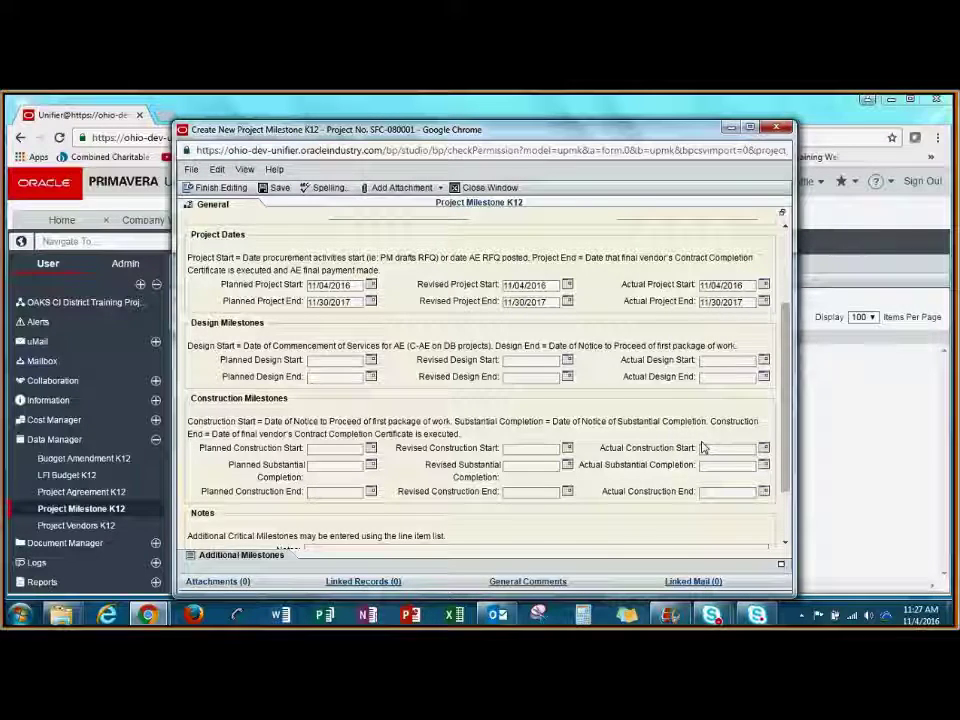
Change the milestone record's status to Completed.
scroll(795, 335, up, 3)
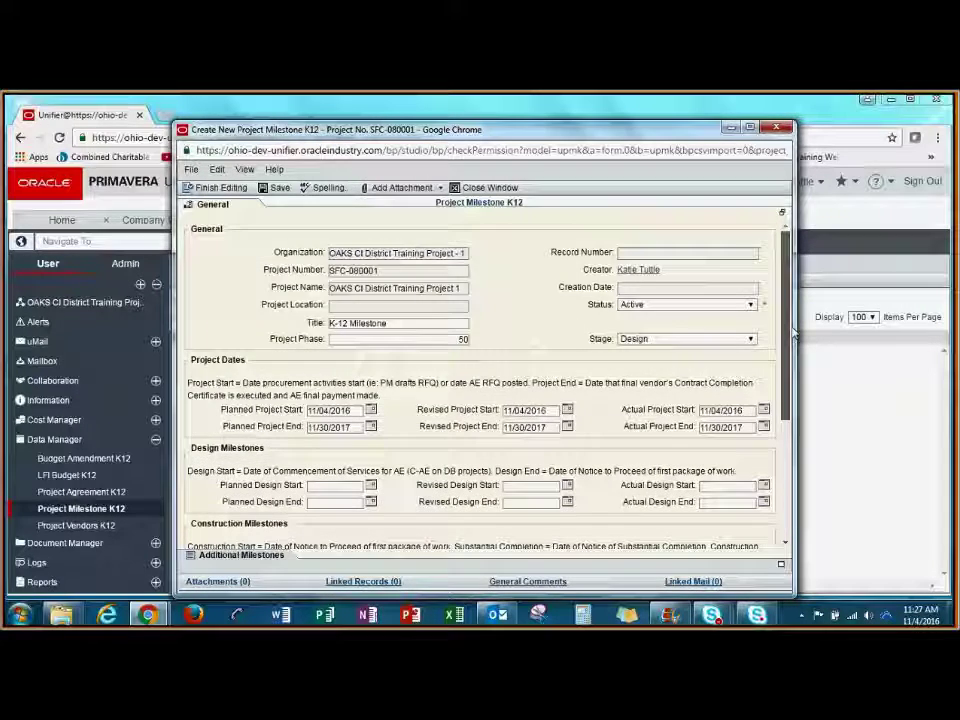
click(749, 305)
click(714, 350)
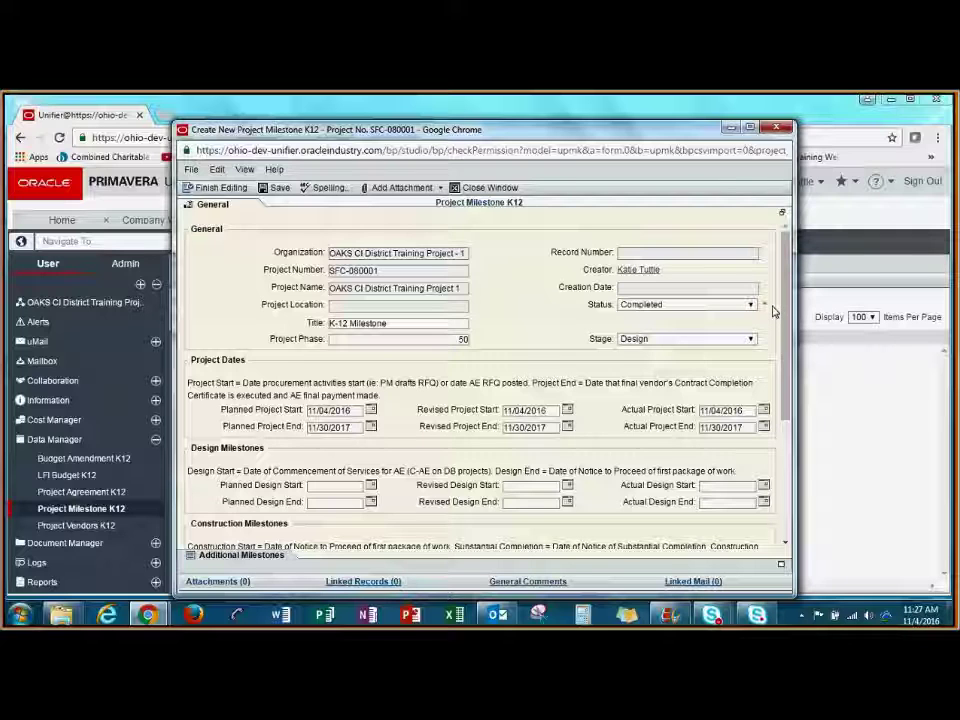
Return the status to Active and clear the actual project start and end dates.
click(749, 306)
click(735, 328)
scroll(781, 372, down, 1)
click(763, 343)
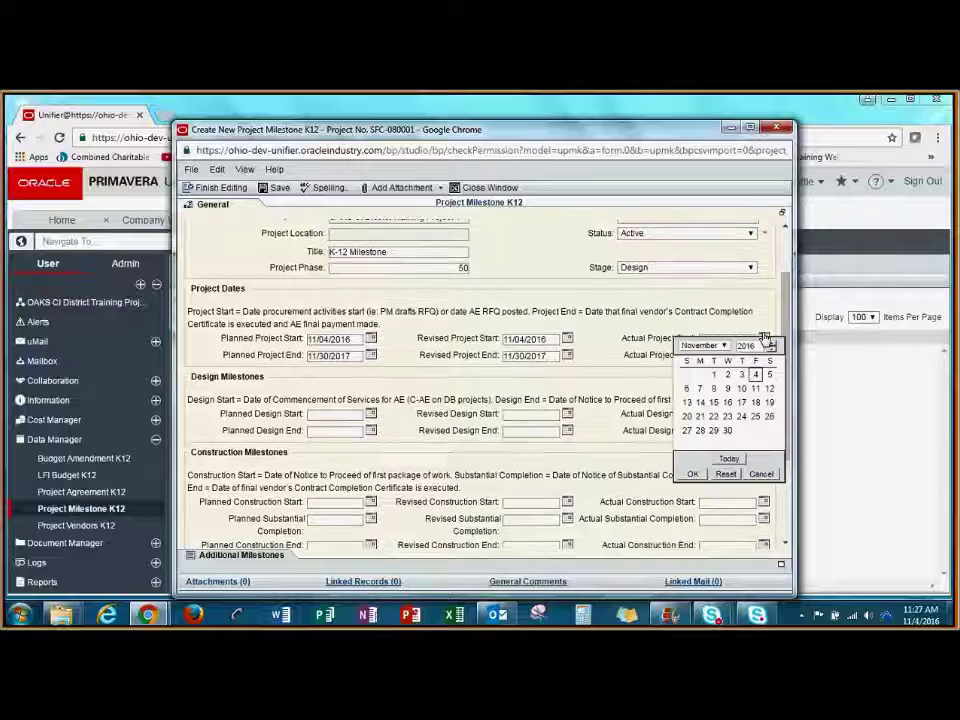
click(761, 474)
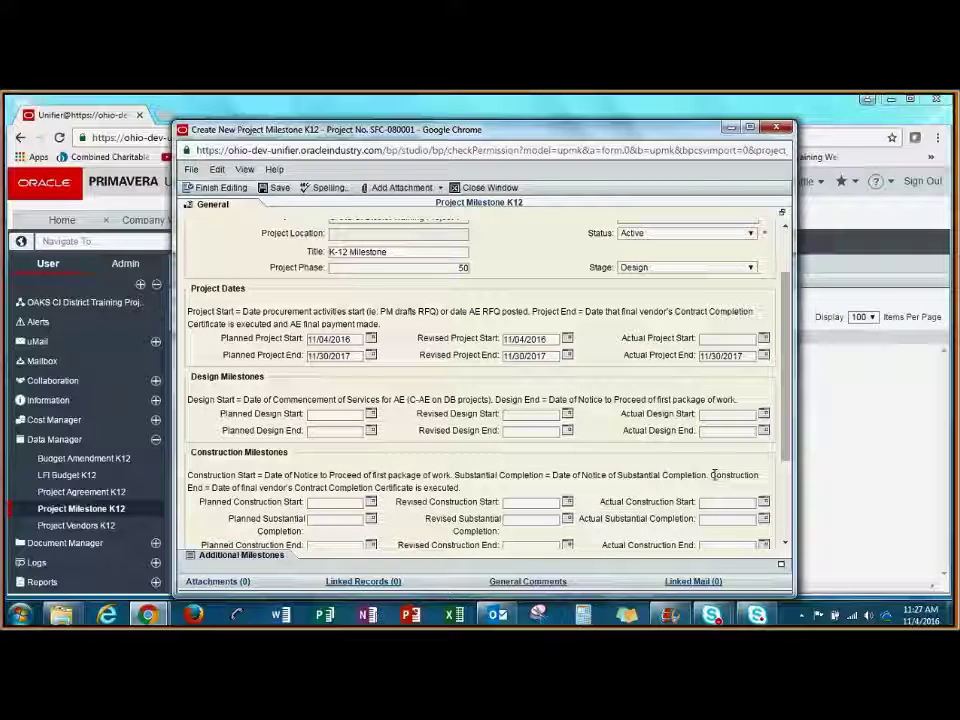
Set the planned design start to 09/01/2016 and the planned design end to 11/30/2016.
drag(788, 312, 783, 392)
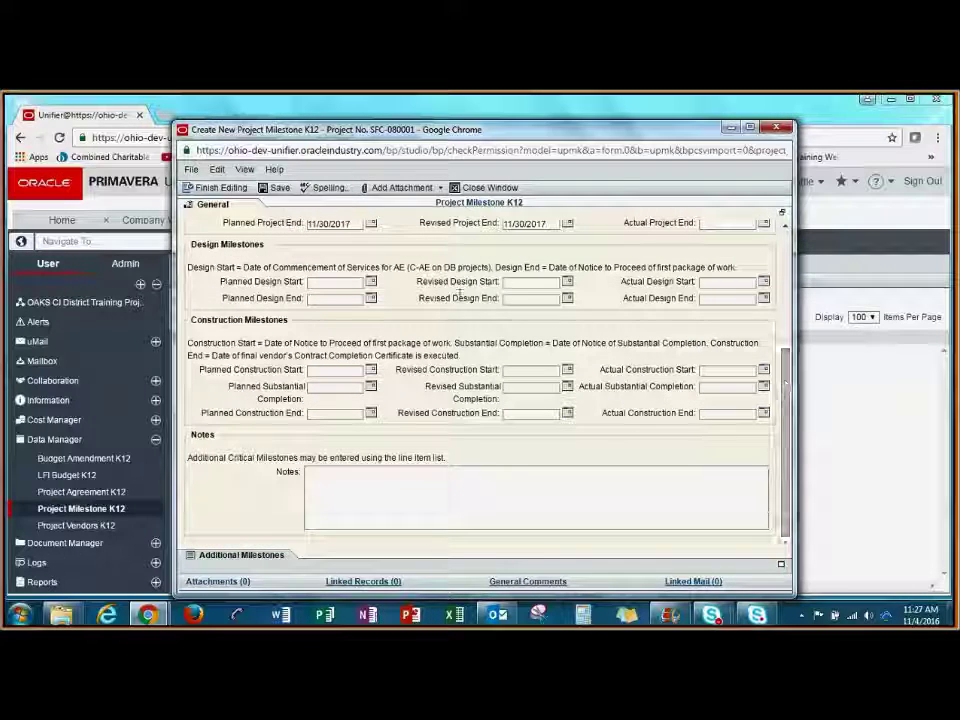
click(371, 284)
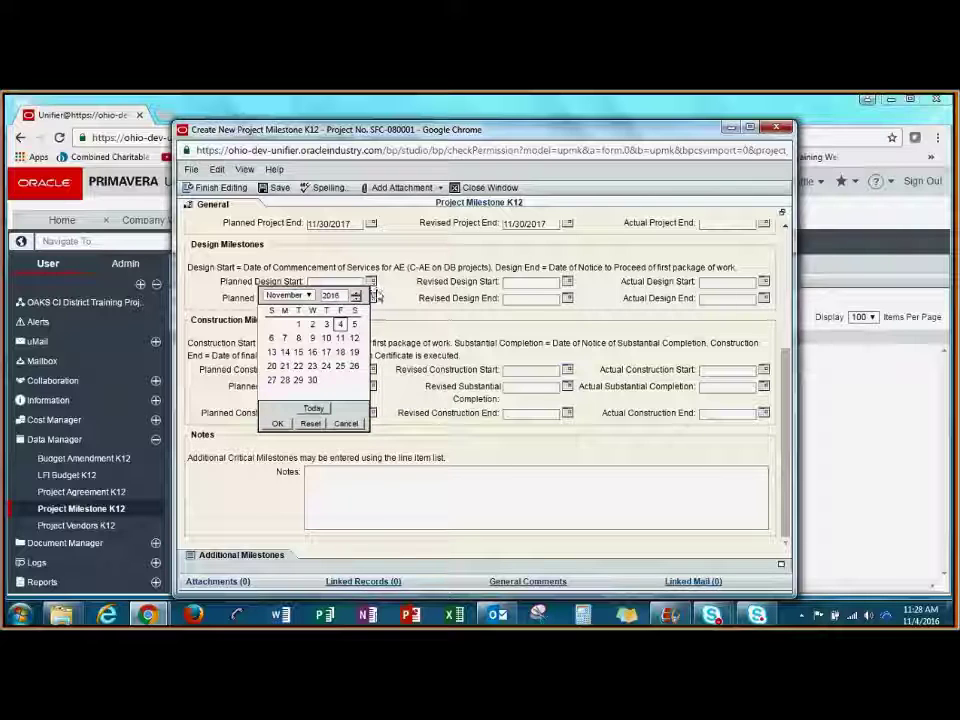
click(286, 295)
click(288, 384)
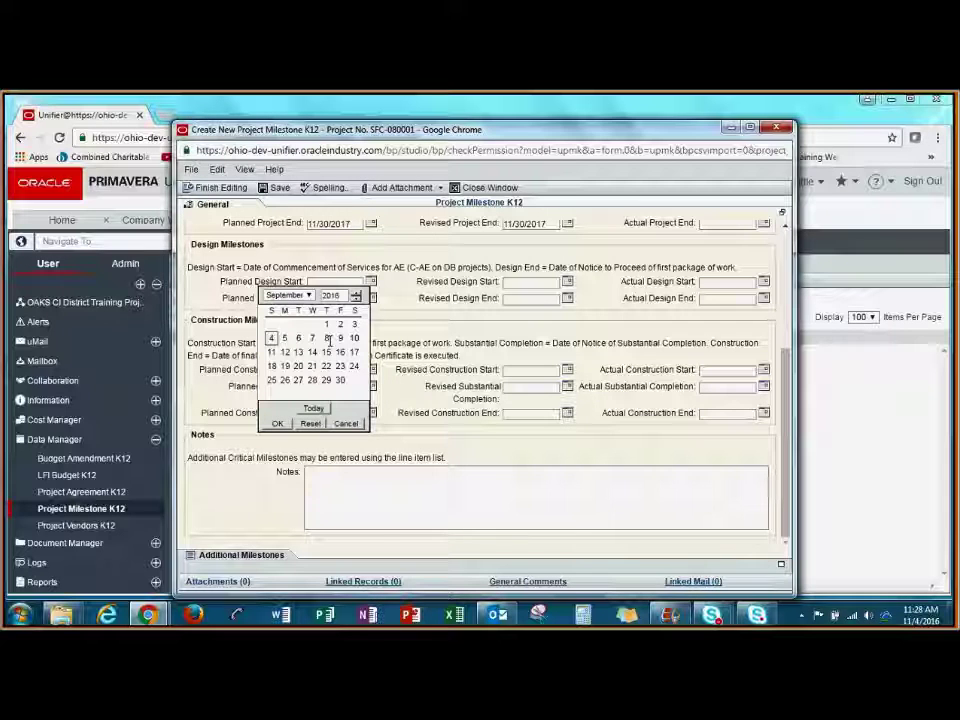
click(327, 325)
click(371, 298)
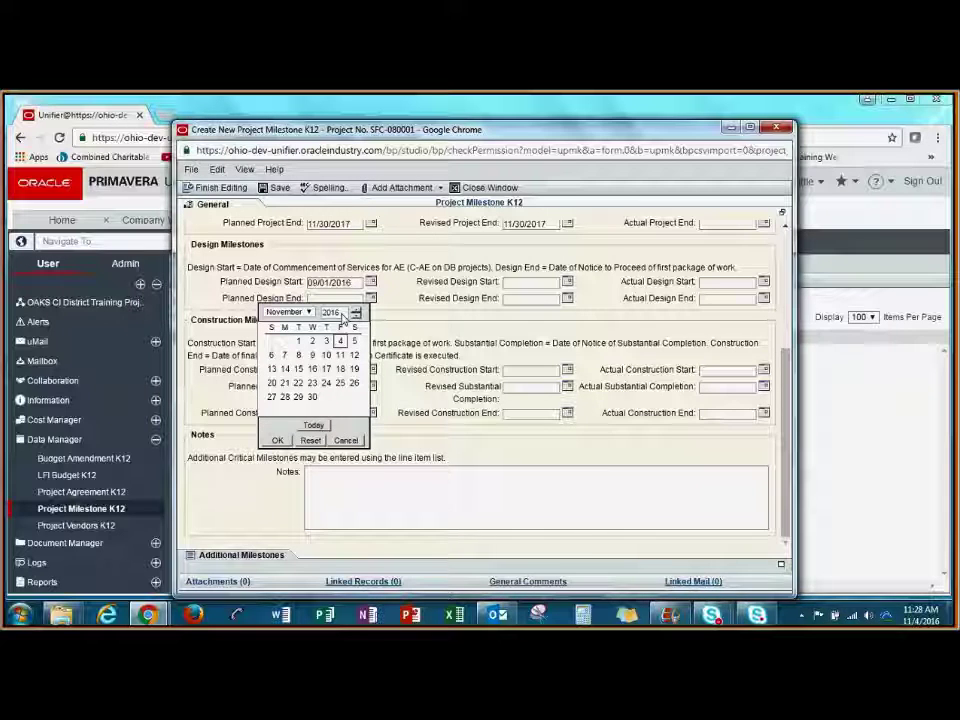
click(312, 397)
click(280, 440)
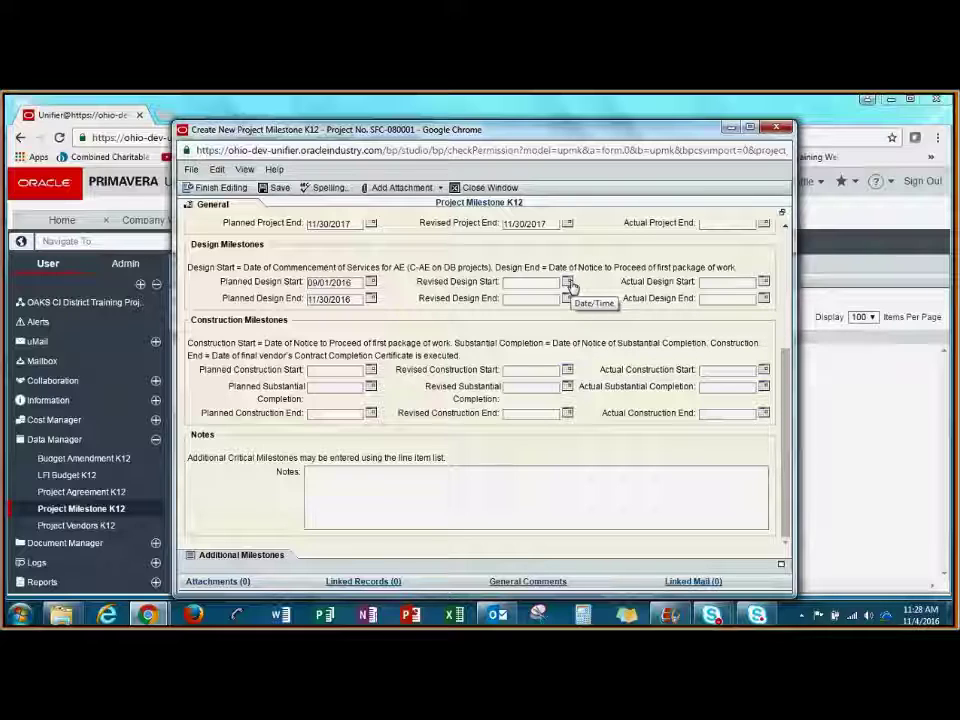
Set the revised design start to 09/01/2016 and the revised design end to 11/30/2016.
click(568, 283)
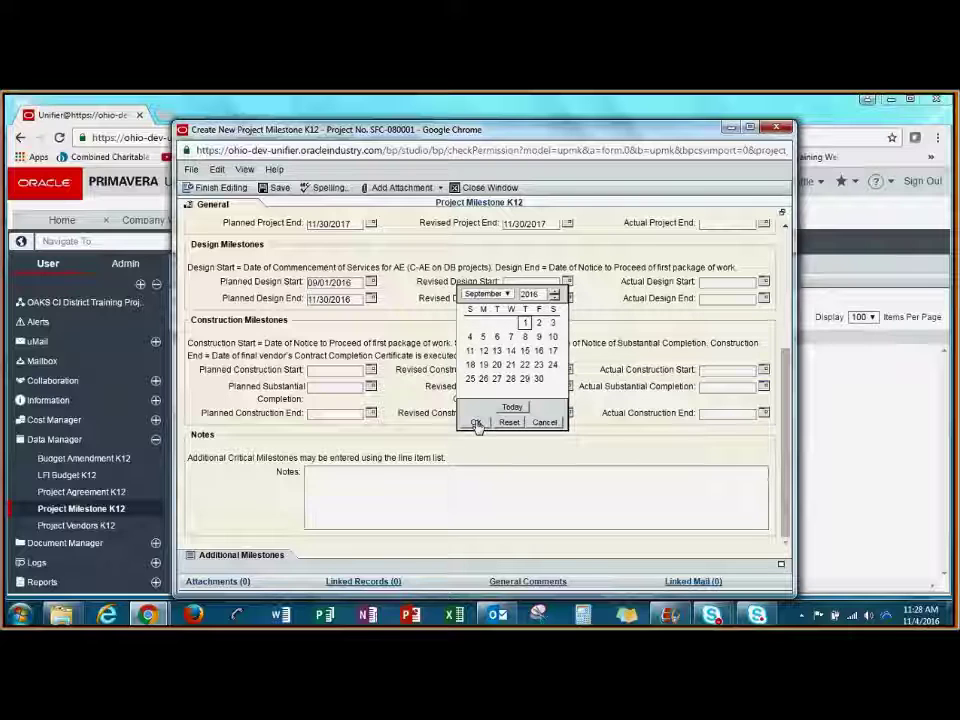
click(478, 422)
click(567, 298)
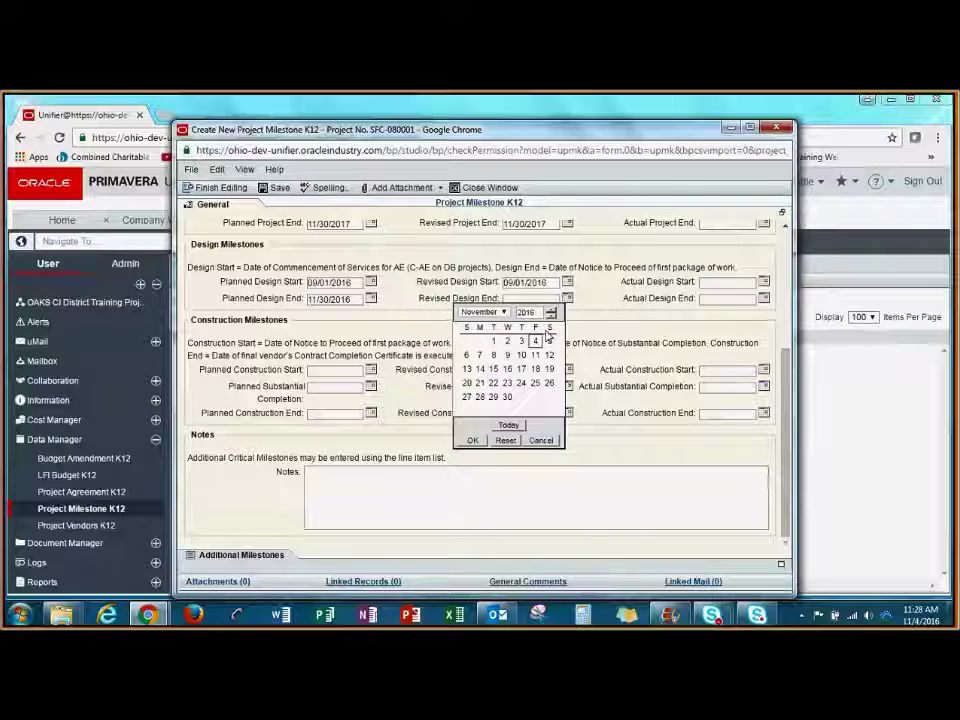
click(483, 312)
click(485, 423)
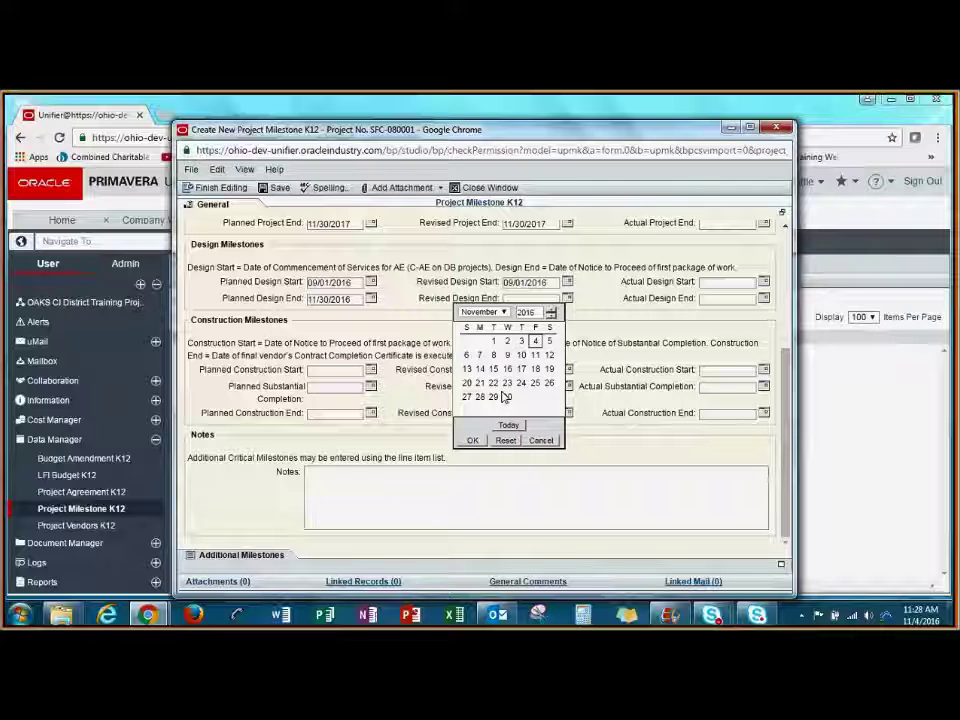
click(506, 397)
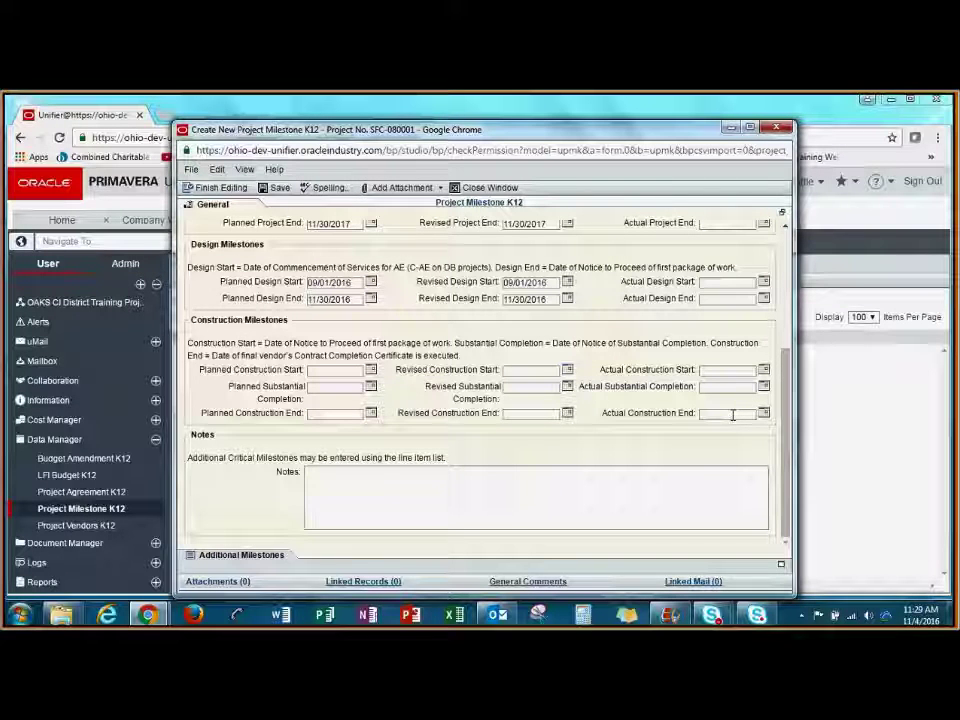
Set the planned construction start under Construction Milestones to 11/20/2016.
click(370, 370)
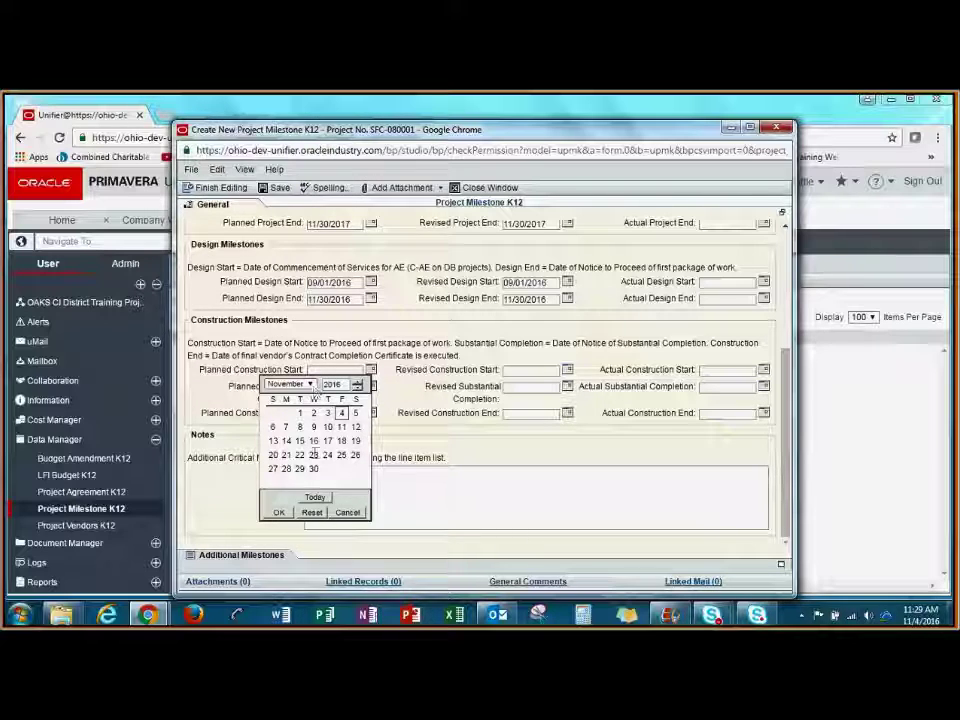
click(273, 455)
click(279, 511)
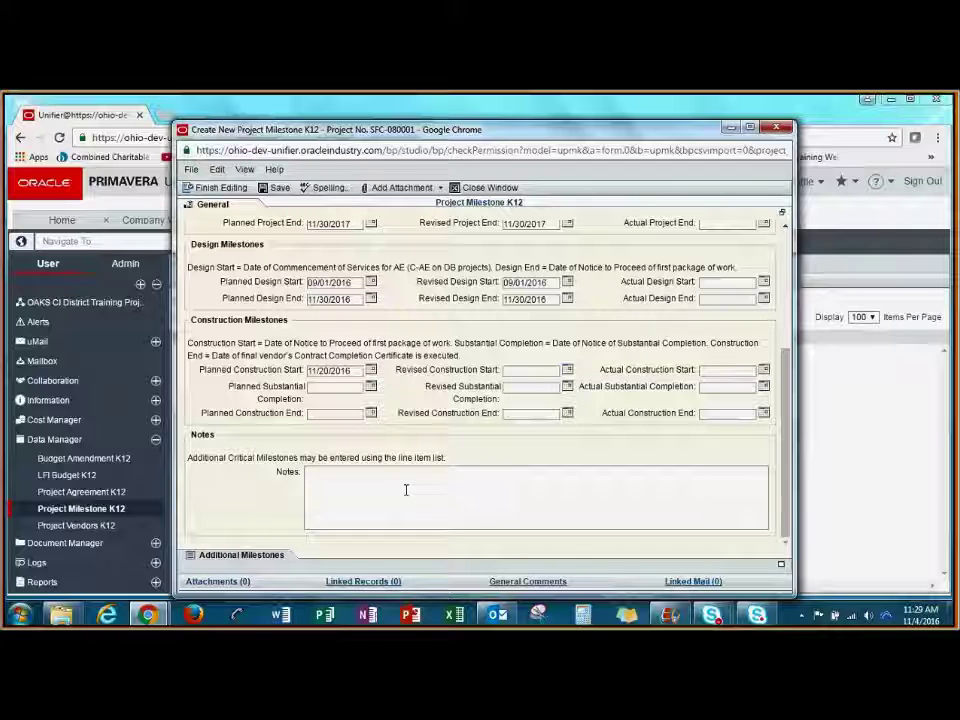
Set the planned substantial completion to 11/01/2017 and the planned construction end to 11/30/2017.
click(370, 387)
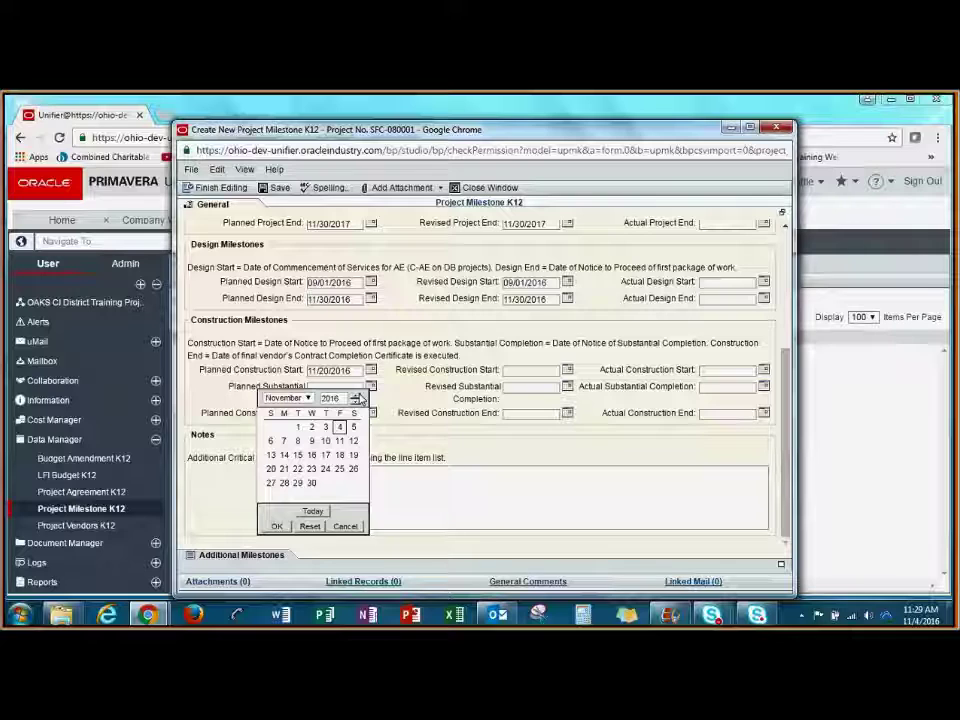
click(358, 398)
click(311, 426)
click(277, 526)
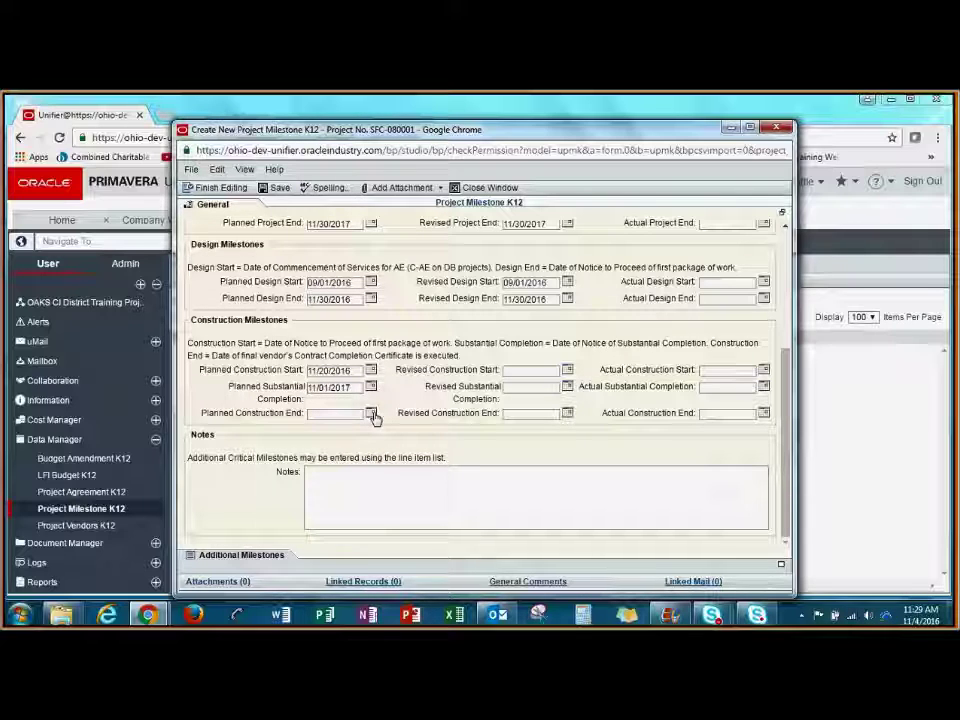
click(371, 413)
click(313, 510)
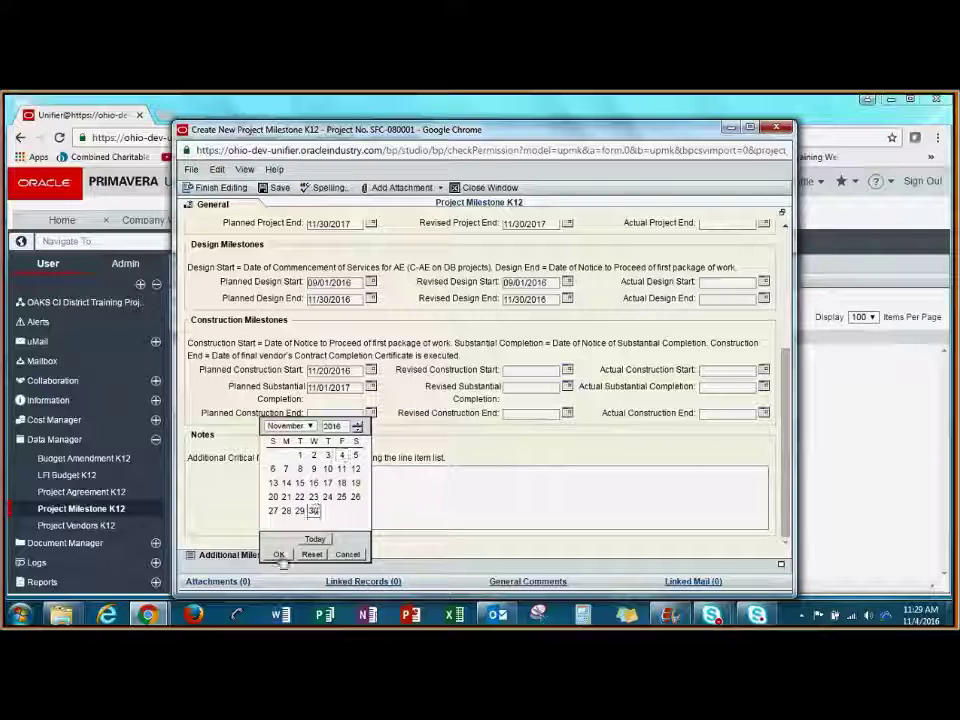
click(279, 555)
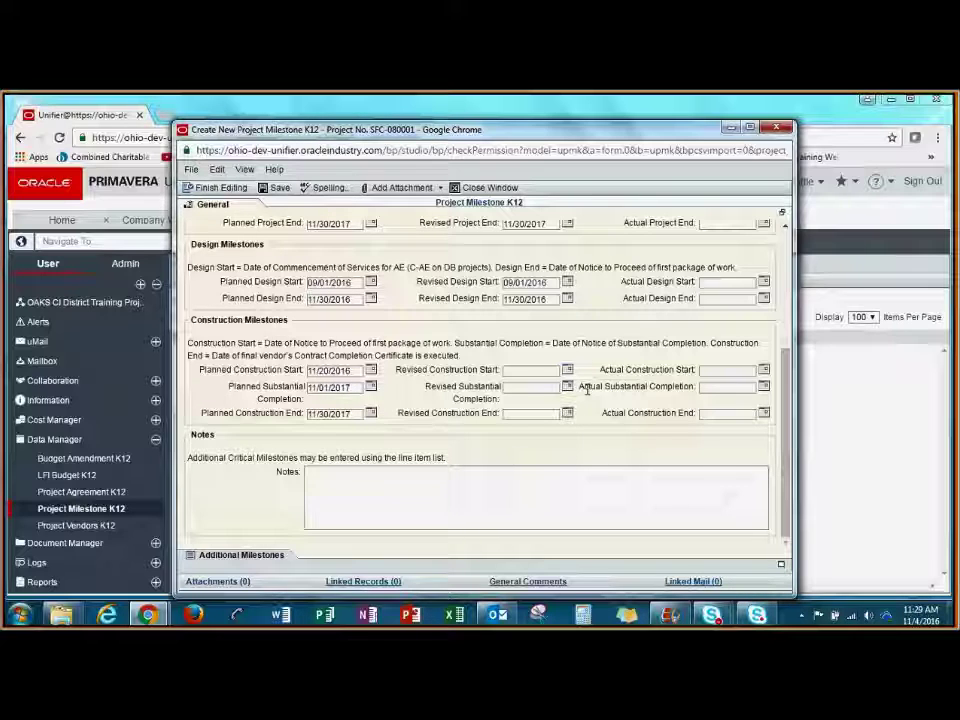
Set the revised construction start to 11/20/2016 and the revised substantial completion to 11/01/2017.
click(567, 370)
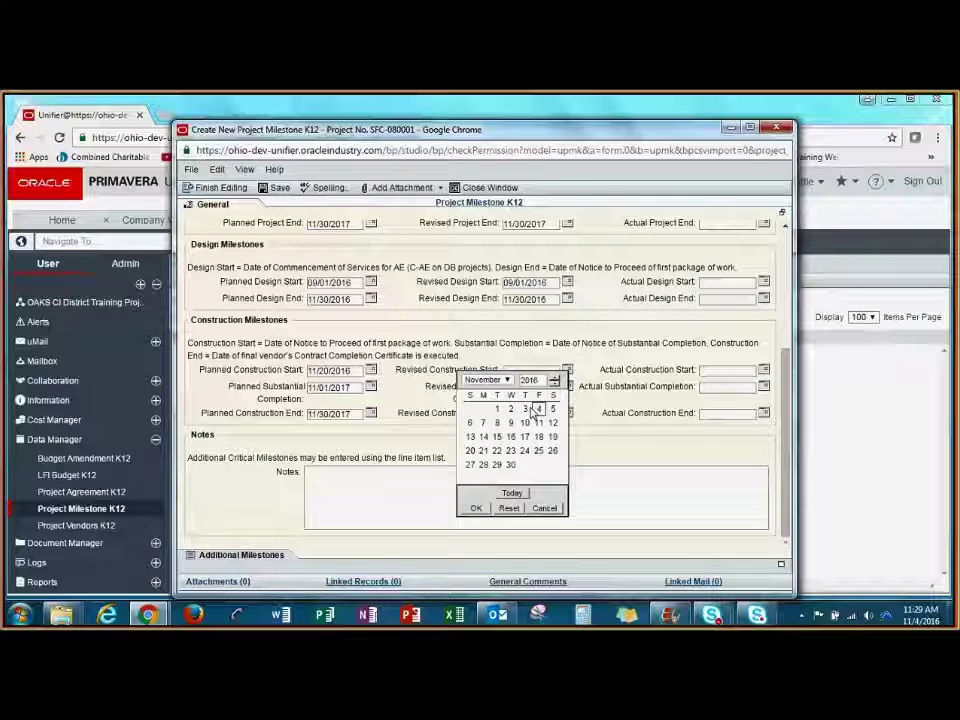
click(470, 451)
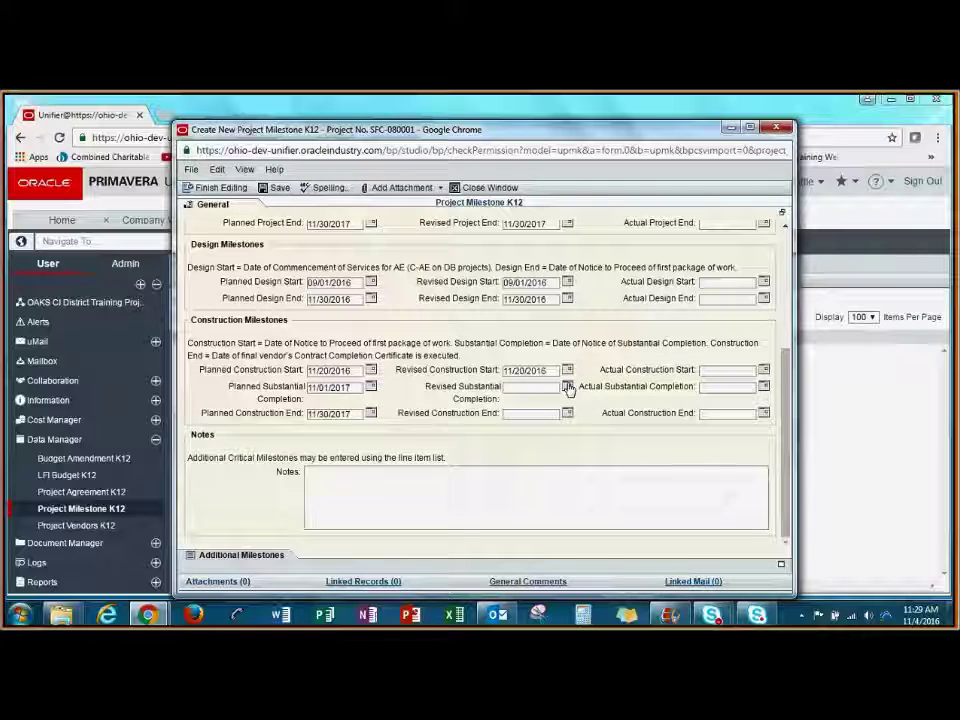
click(567, 386)
click(508, 427)
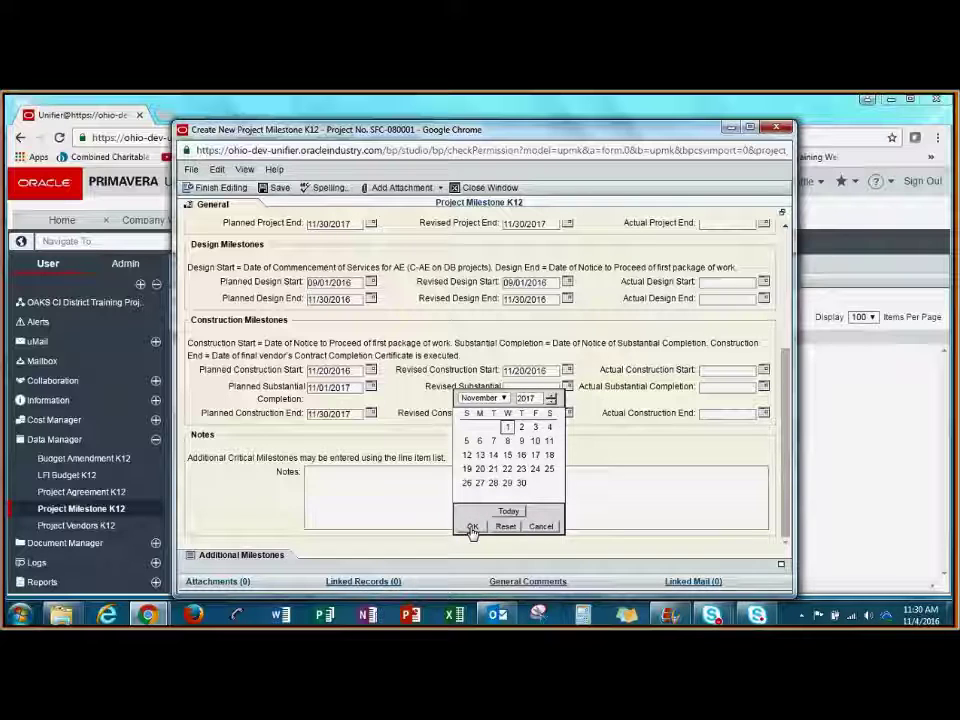
click(472, 528)
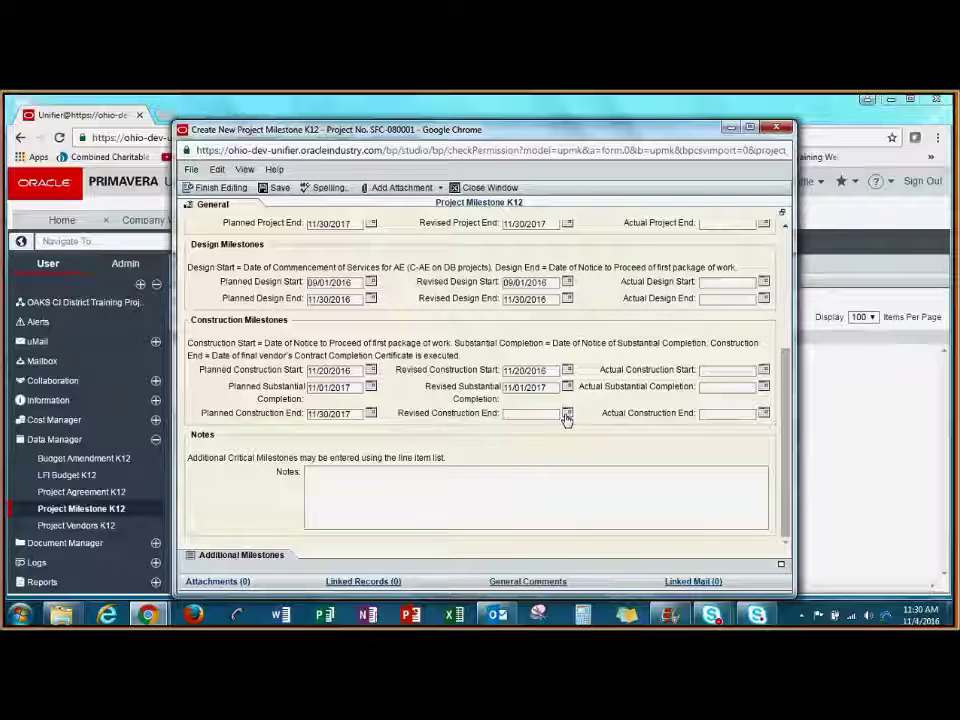
Set the revised construction end under Construction Milestones to 11/30/2017.
click(566, 413)
click(548, 424)
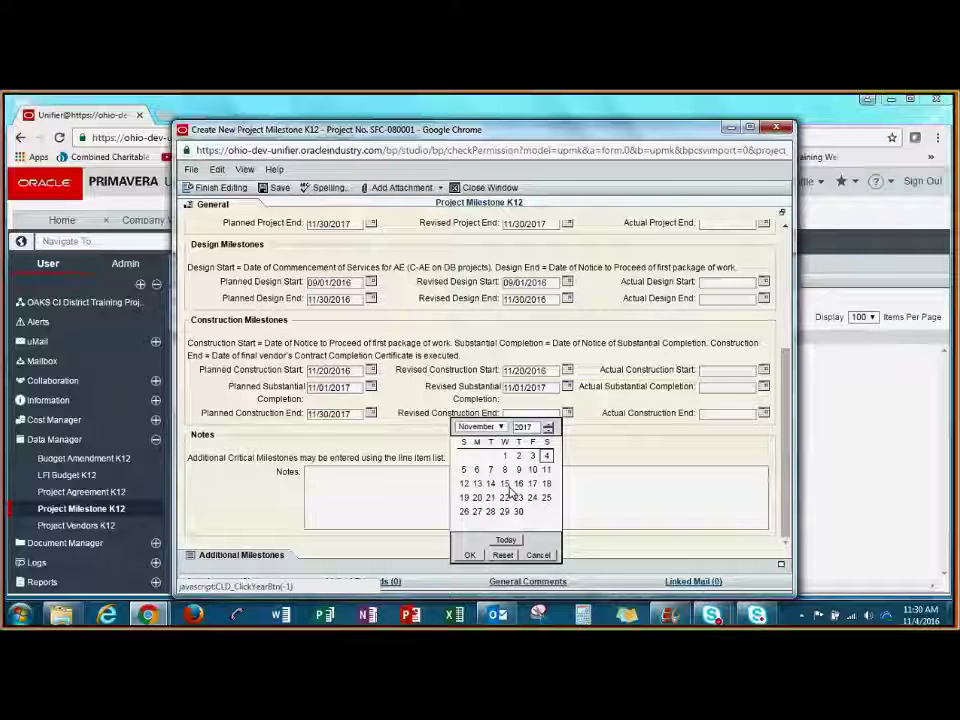
click(518, 511)
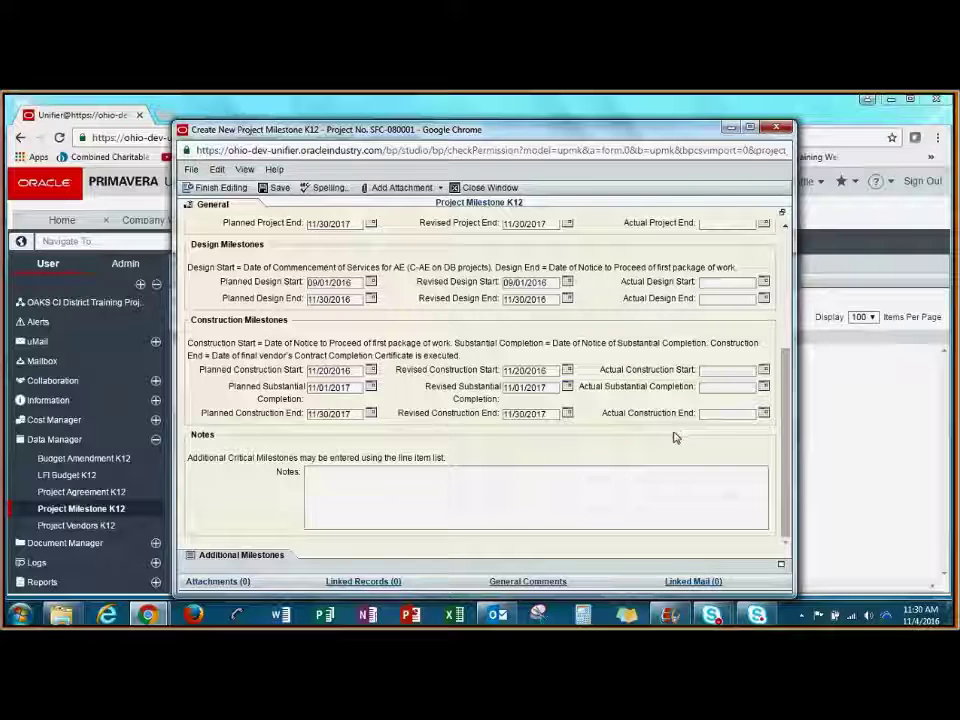
Add a detail line item under Additional Milestones described as "Early Site Work Construction Start" with milestone type Construction - Construction Start.
click(258, 560)
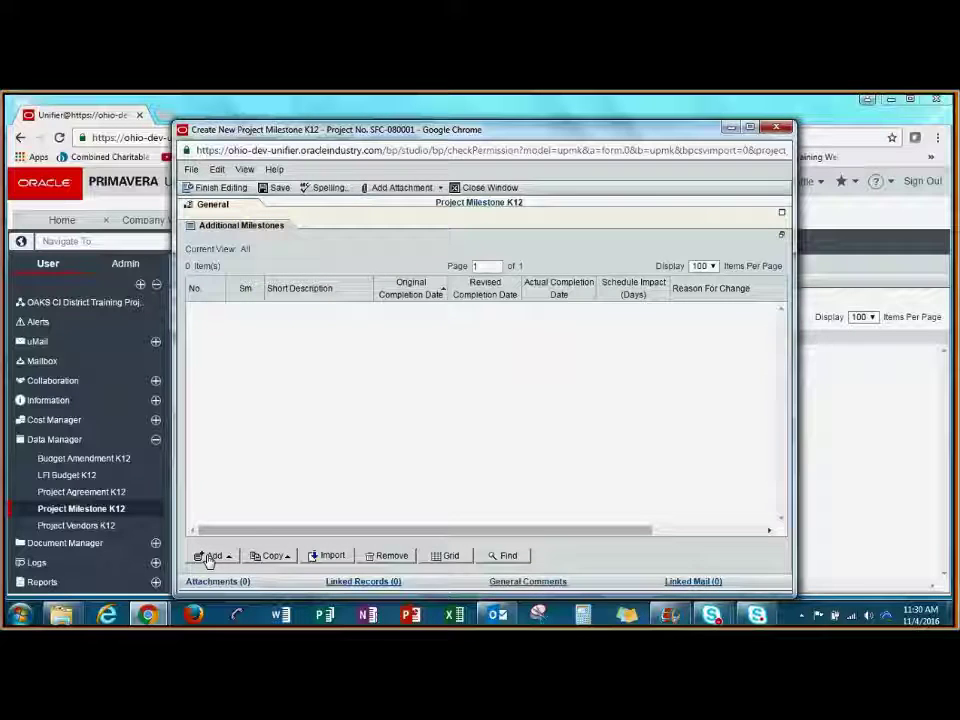
click(229, 558)
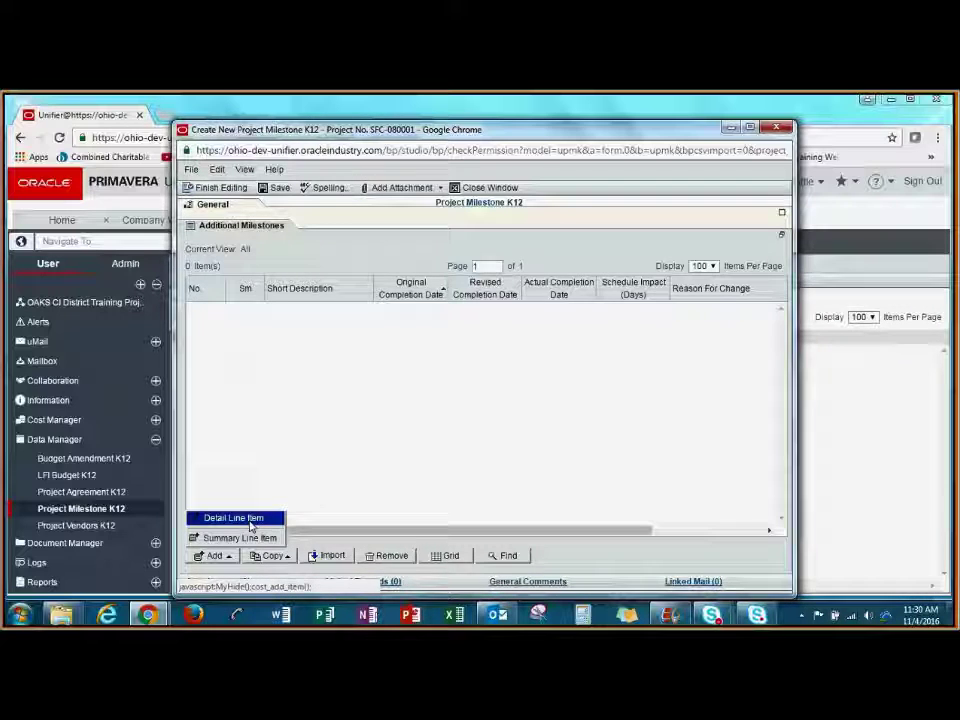
click(240, 518)
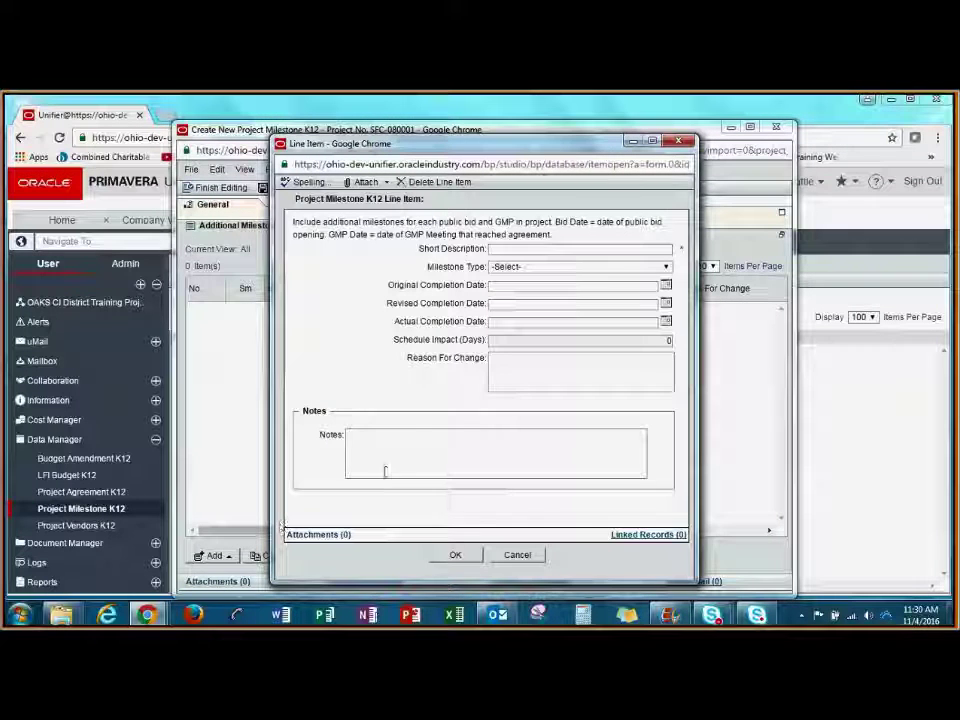
click(581, 251)
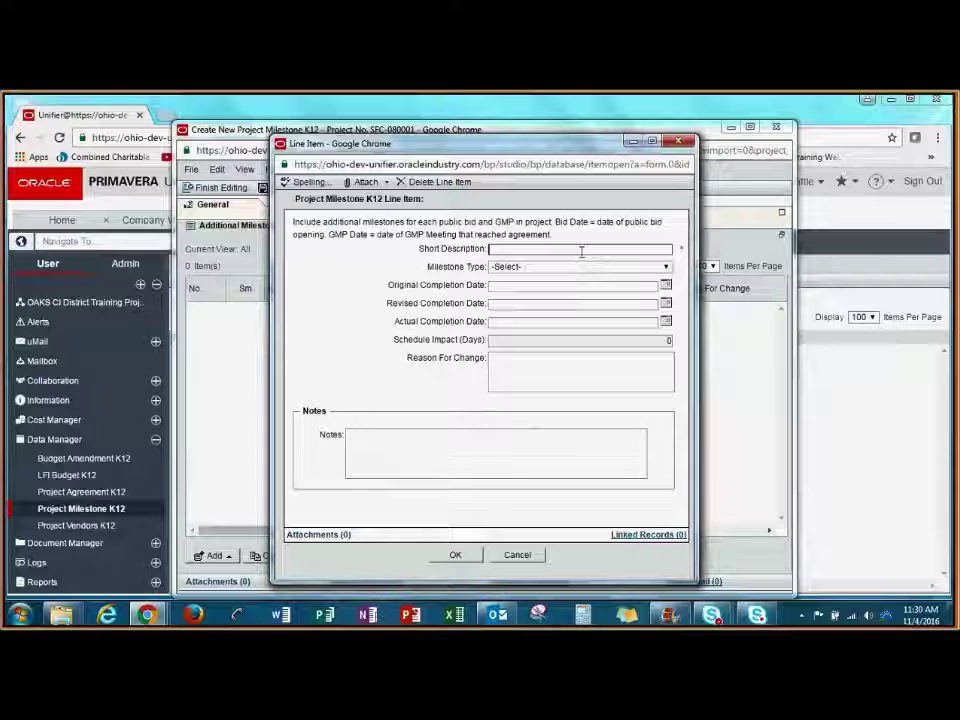
text(Early S)
key(BackSpace)
key(BackSpace)
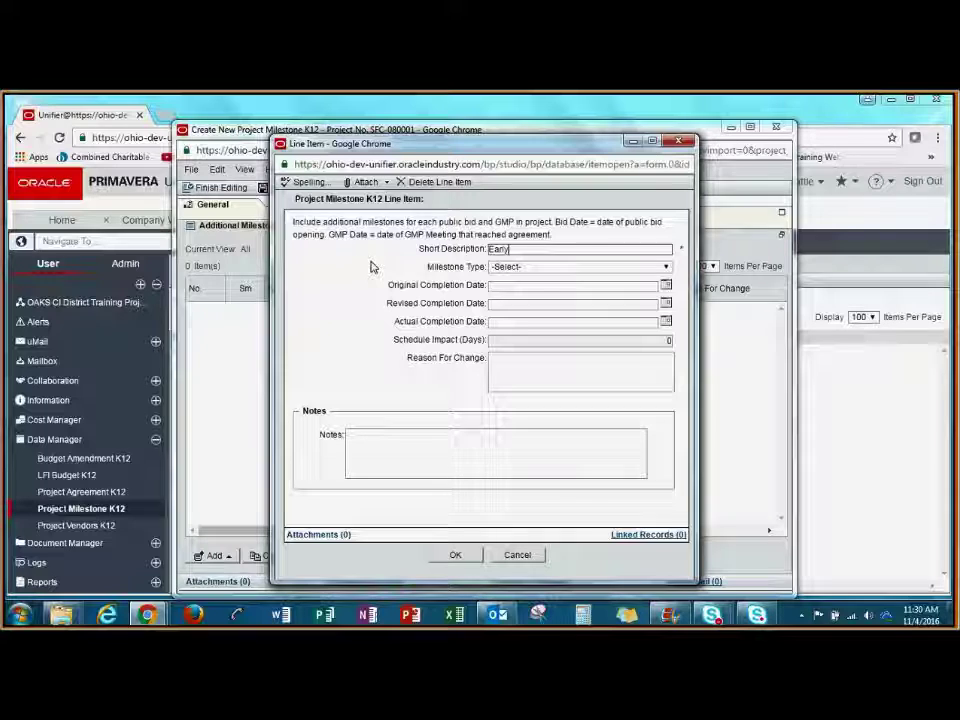
text(Site Work Cons)
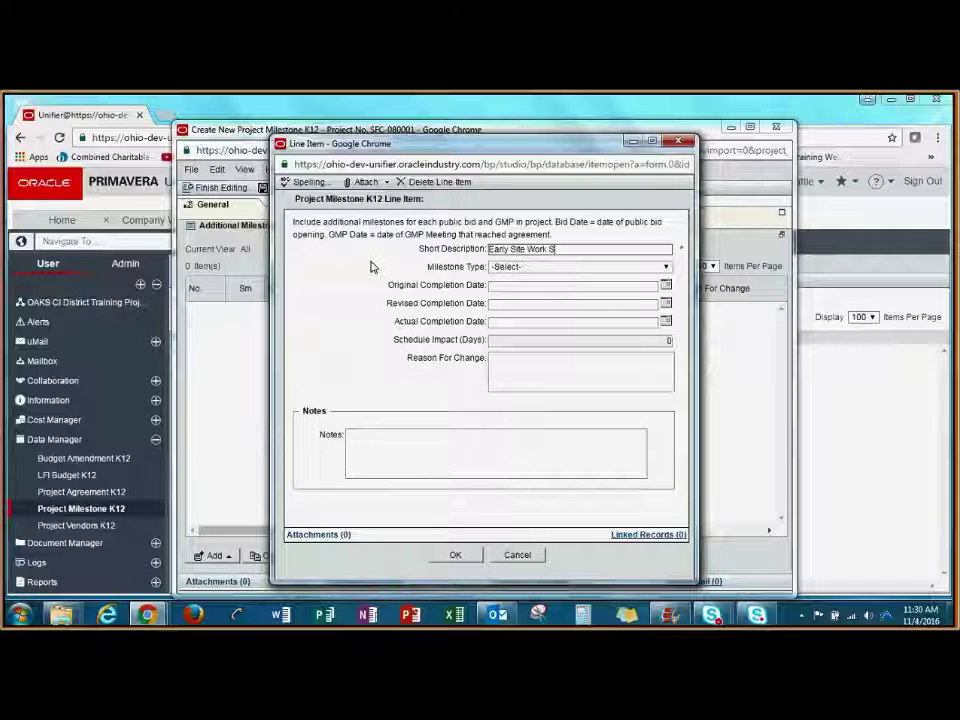
text(truction Start)
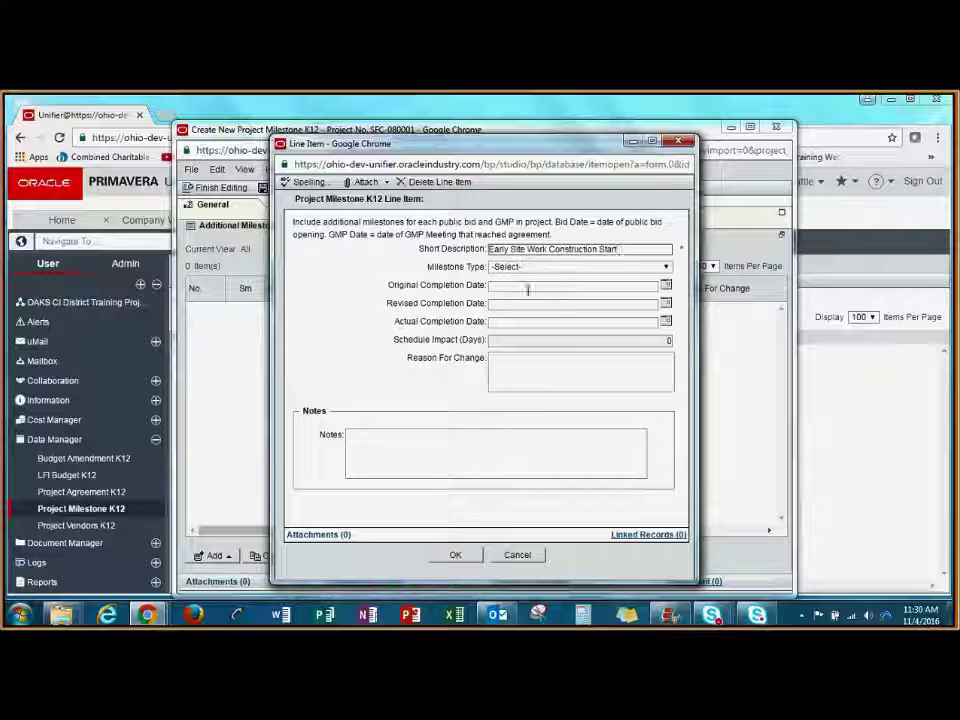
click(663, 267)
click(643, 460)
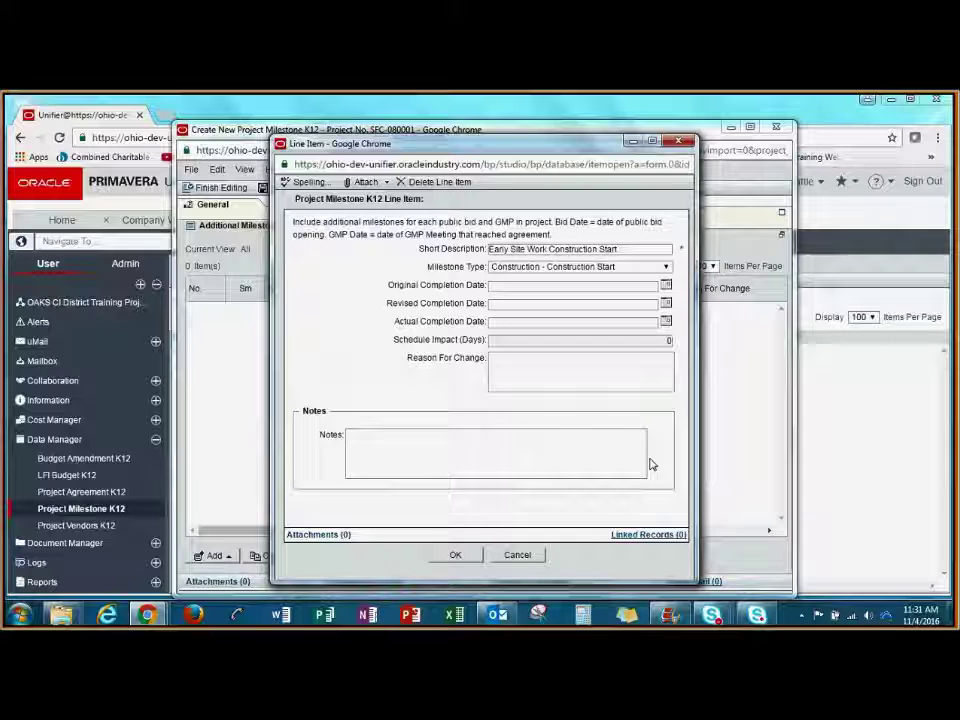
Set both the original and the revised completion date of the line item to 11/23/2017.
click(666, 286)
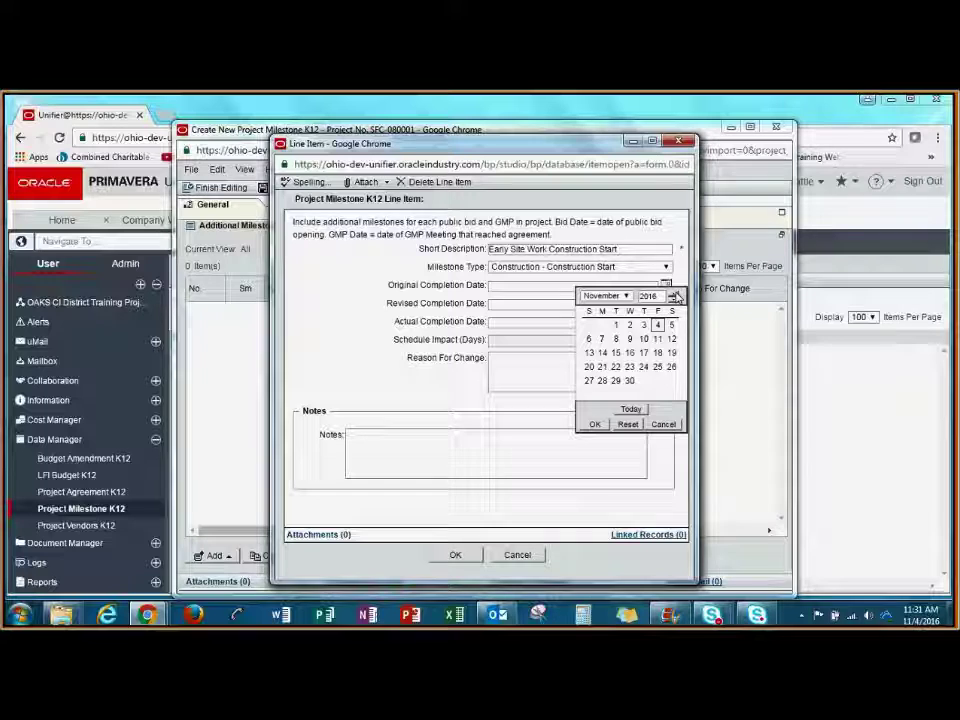
click(675, 299)
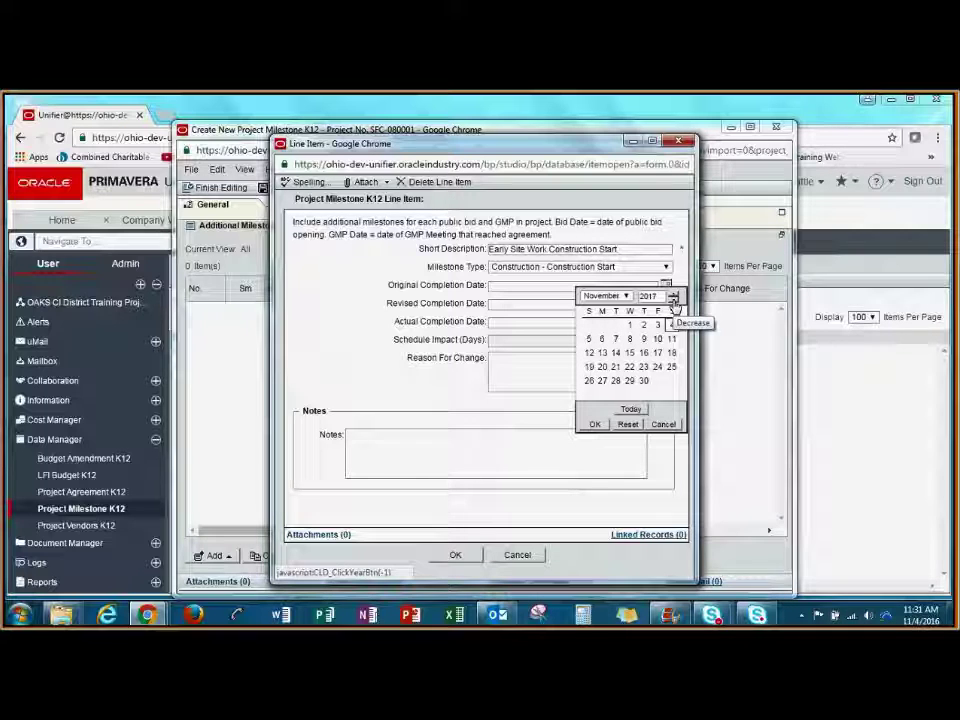
click(643, 366)
click(597, 425)
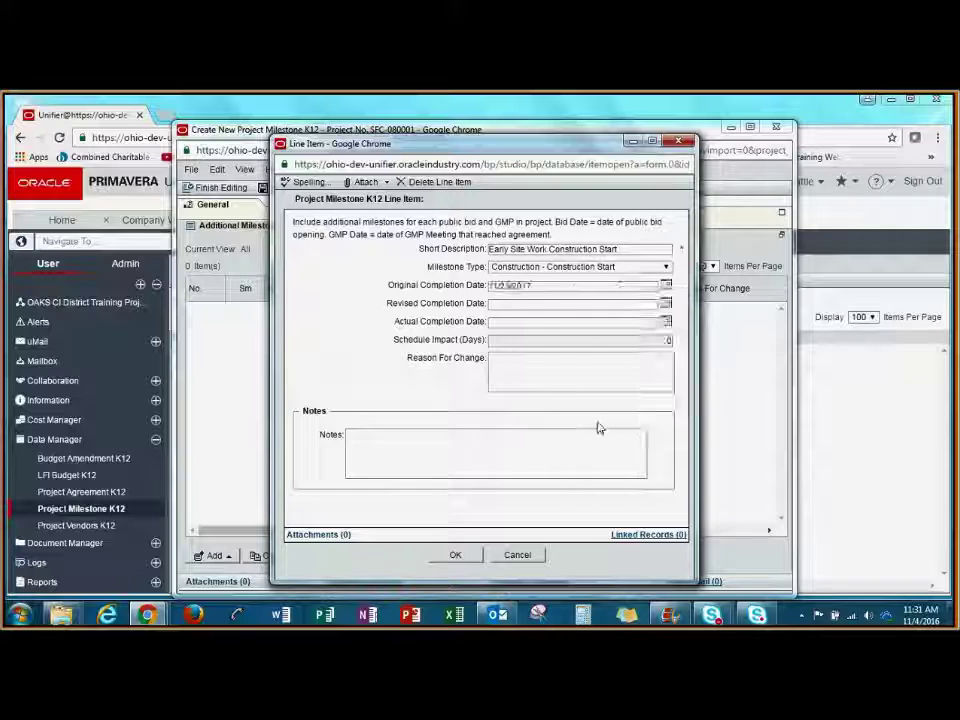
click(666, 303)
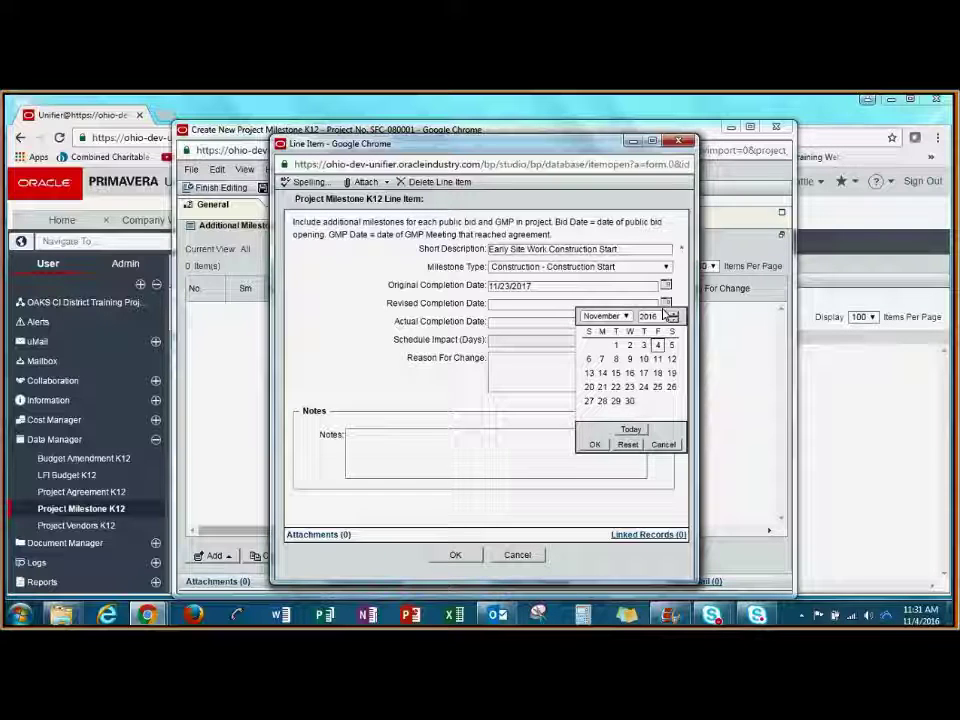
click(673, 314)
click(643, 387)
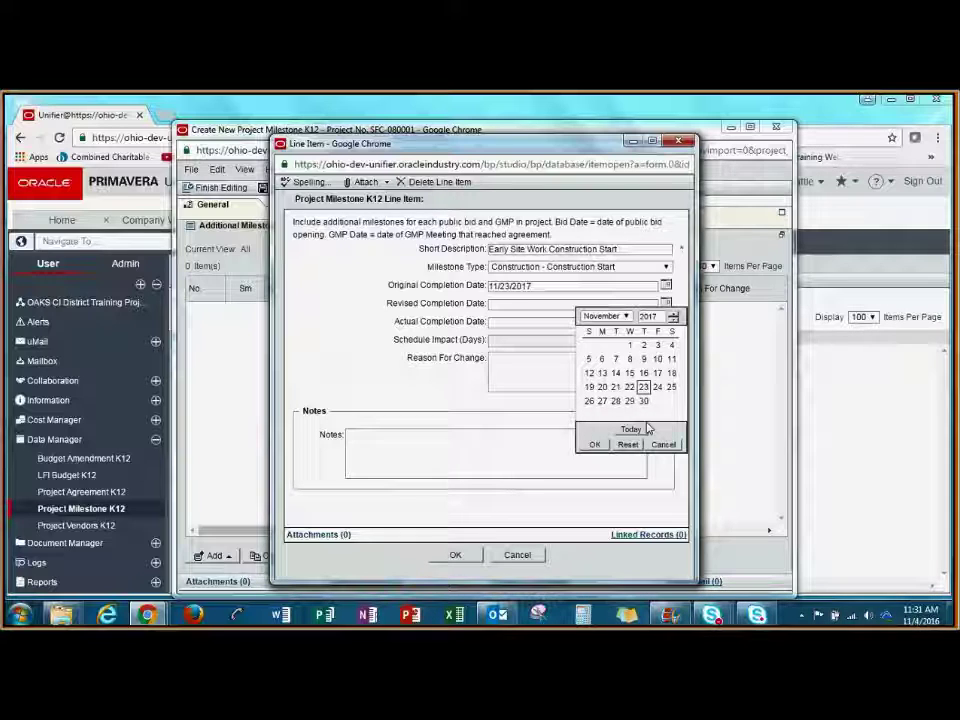
click(597, 444)
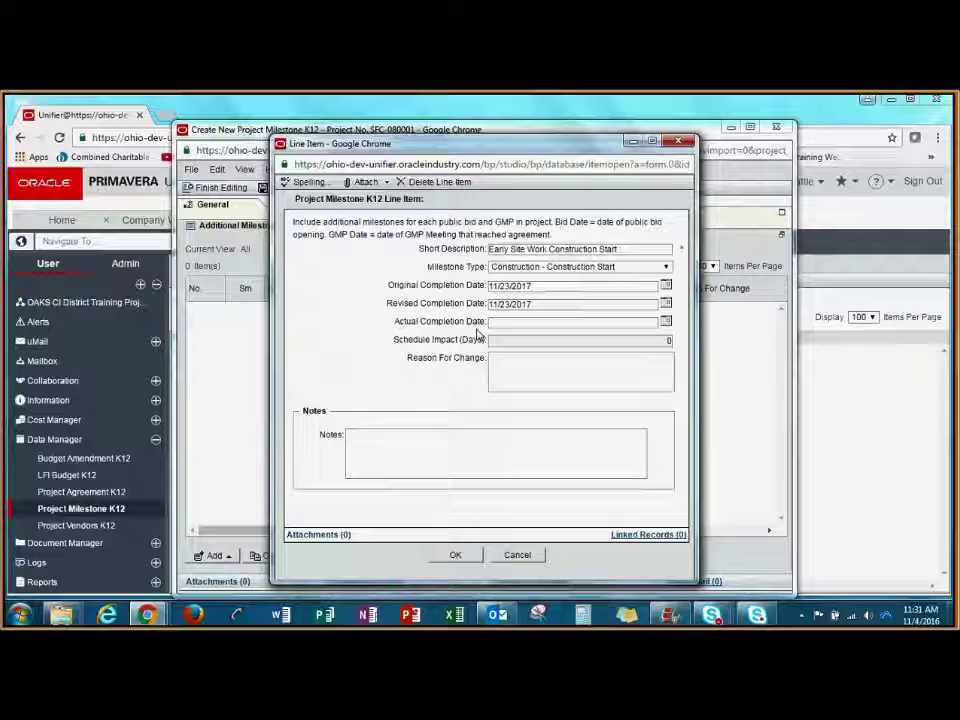
Accept the early site work line item and finish editing the Project Milestone K12 record.
click(457, 556)
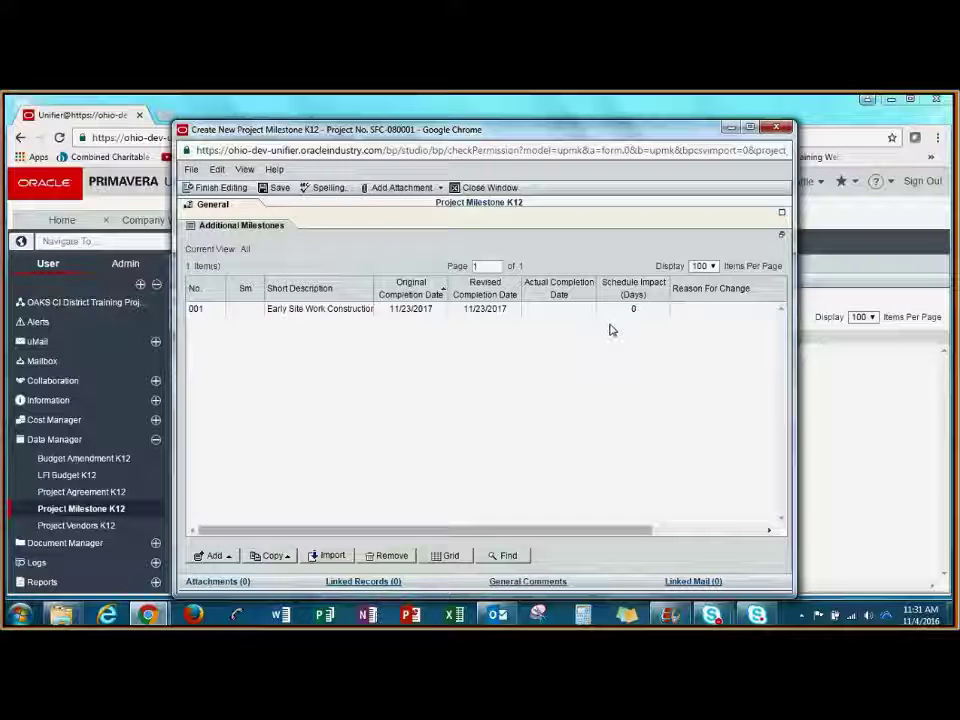
click(236, 188)
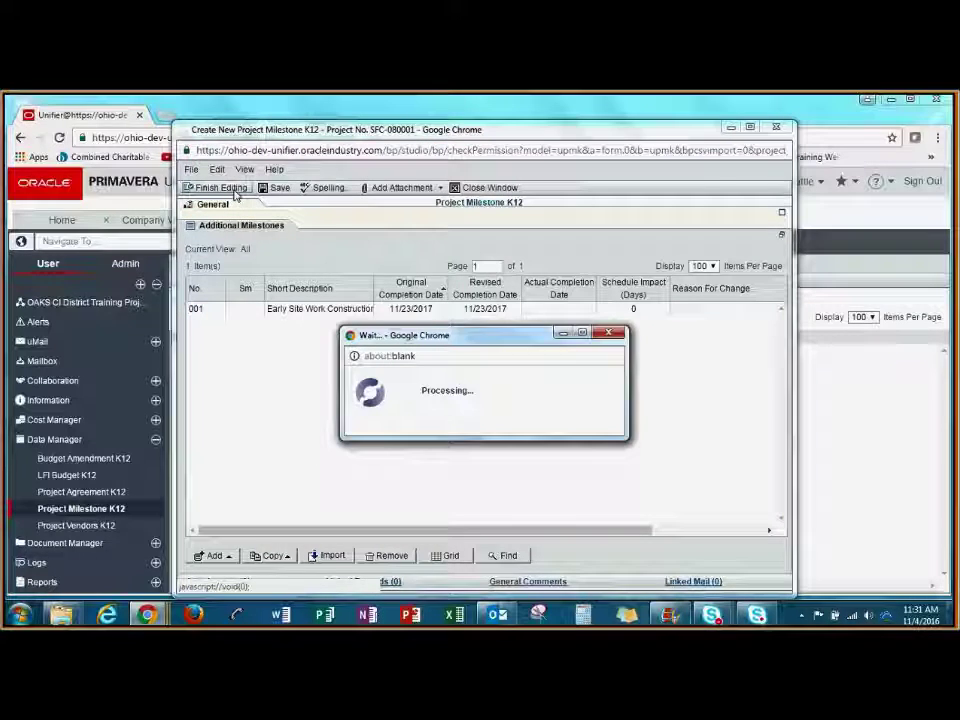